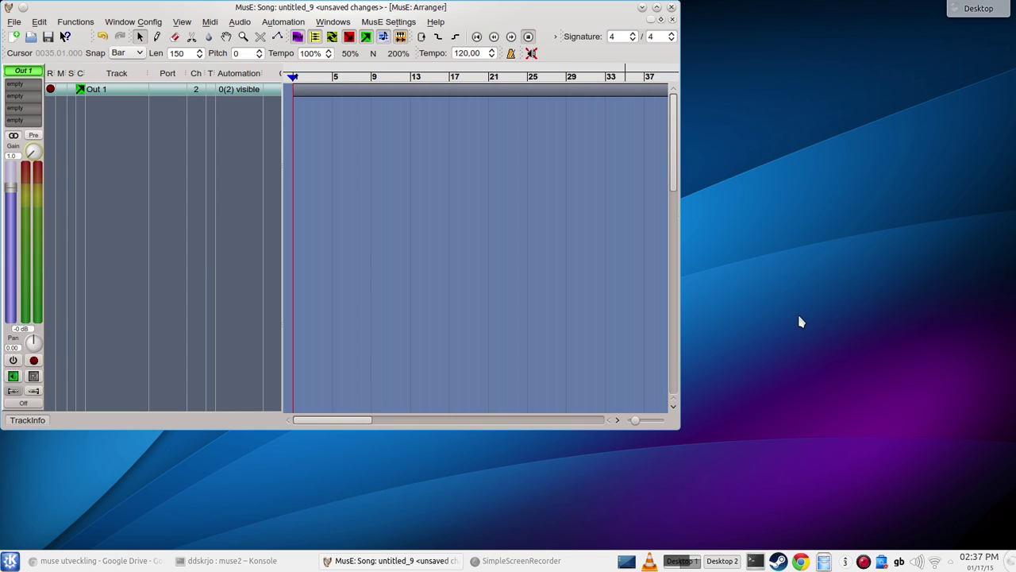
Open the MusE Settings menu.
click(383, 24)
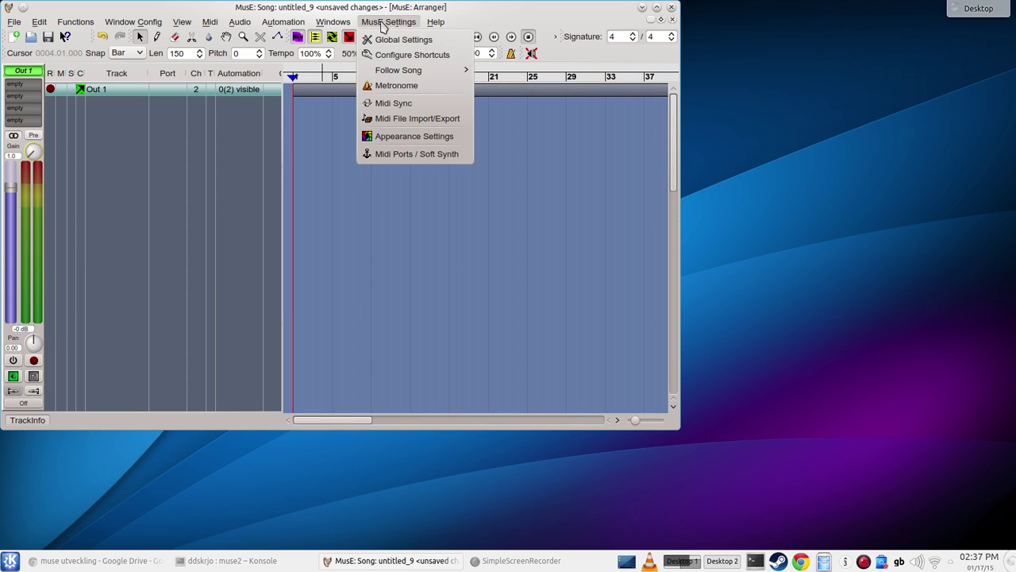
In Midi Ports / Soft Synth, uncheck channel 1 as port 1's default output and confirm with OK.
click(381, 156)
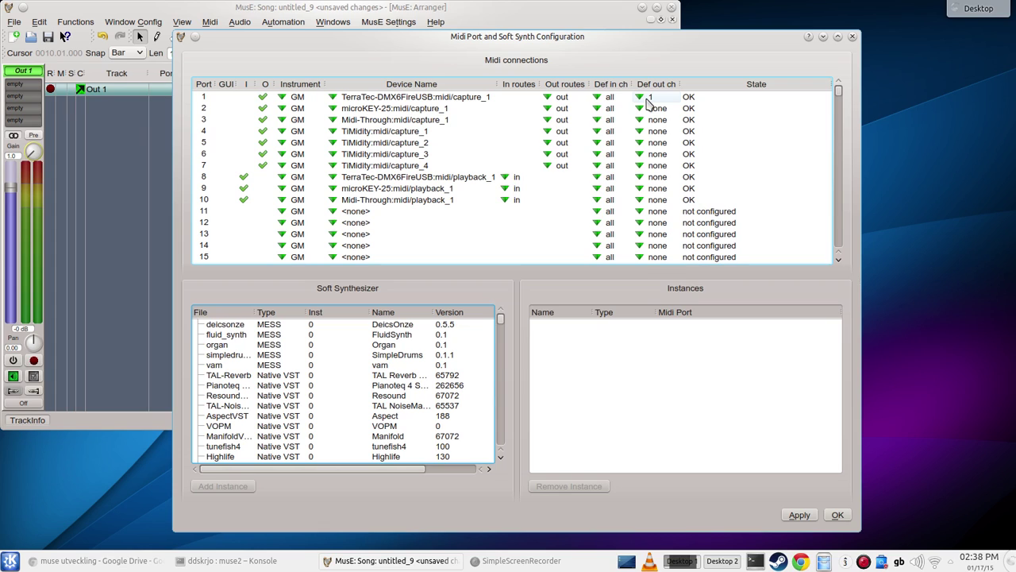
click(649, 102)
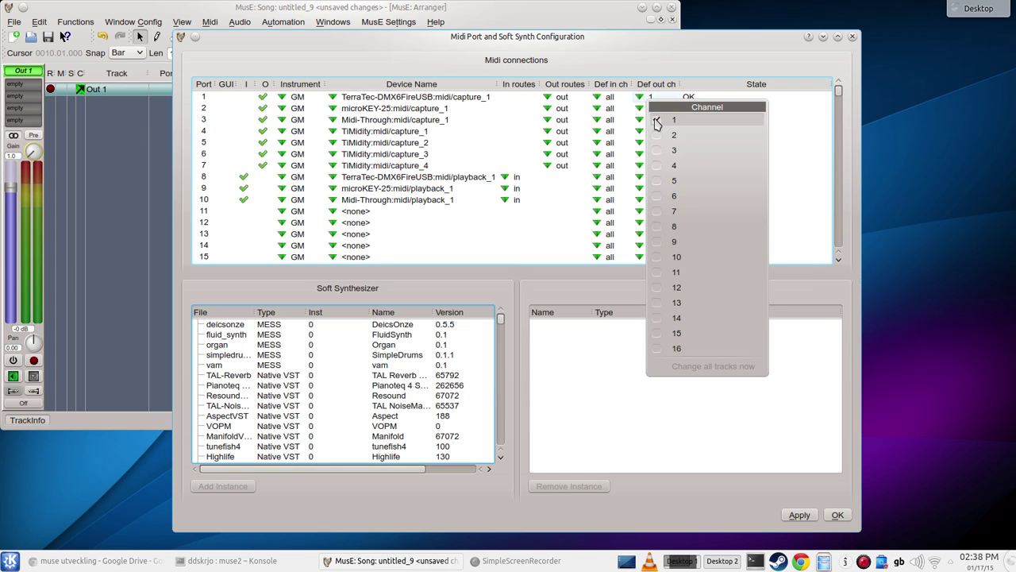
click(657, 121)
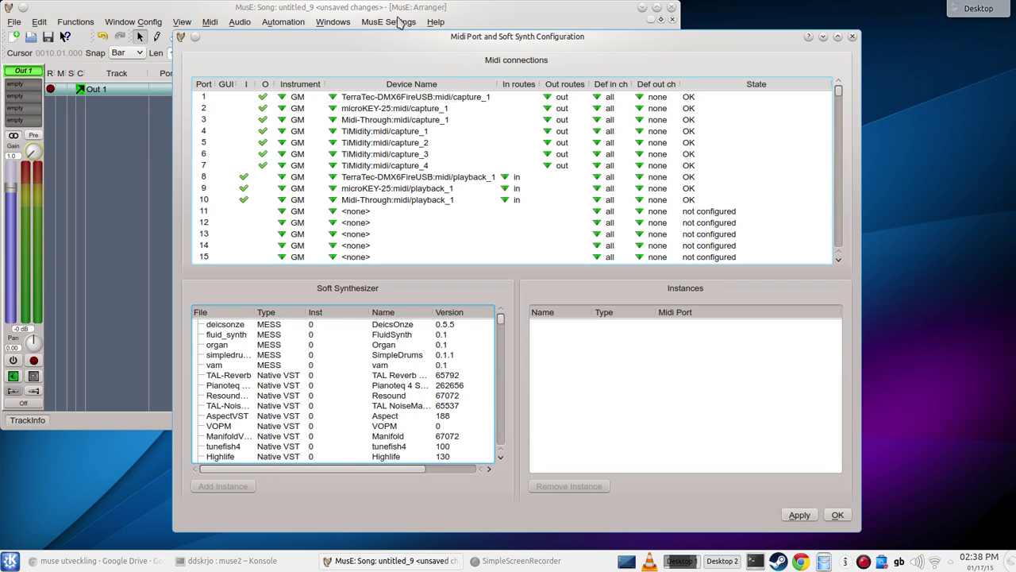
click(364, 7)
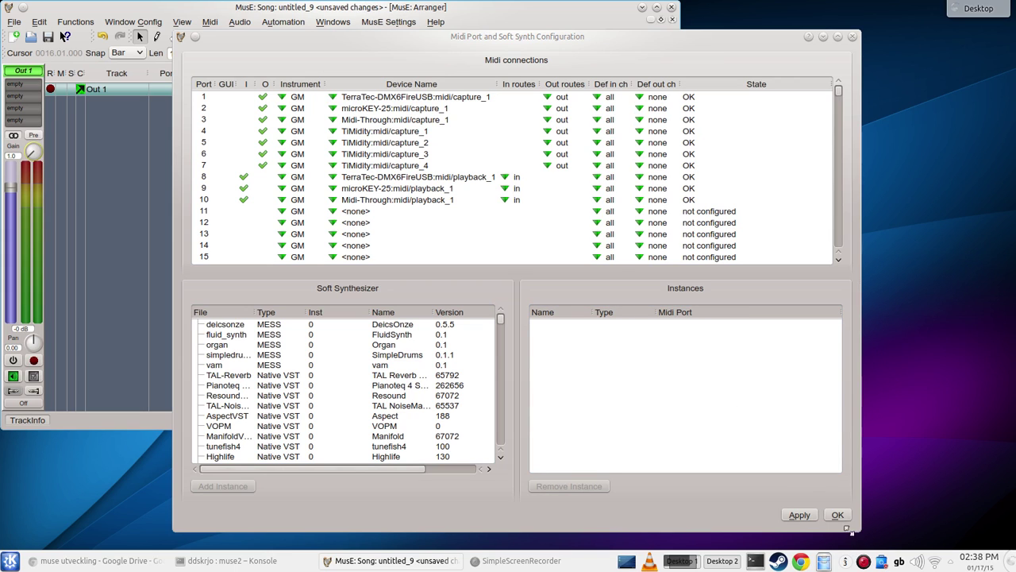
click(837, 515)
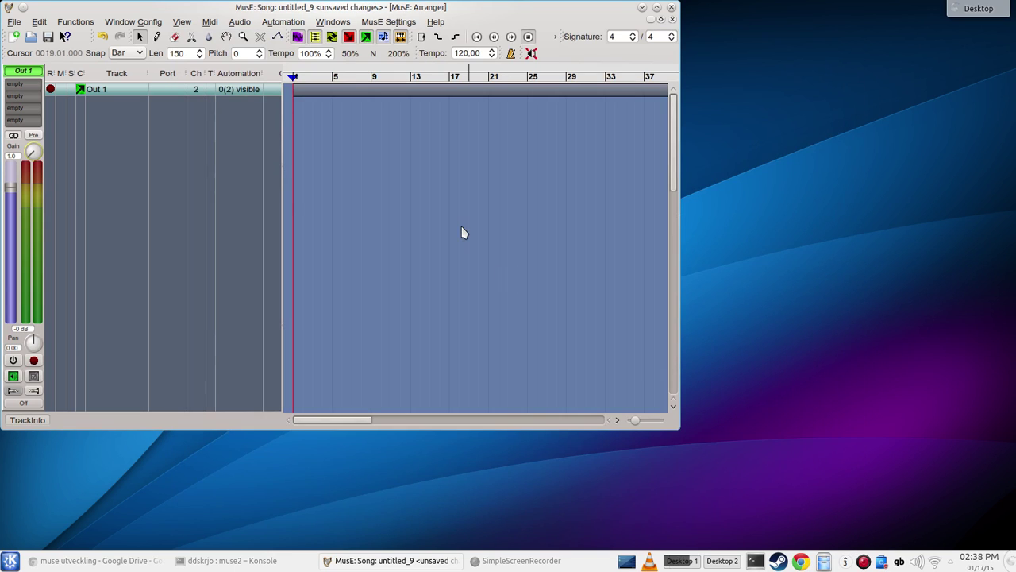
Add a MIDI track, Track 1, and widen the Port column to show 10:Midi-Through.
right_click(103, 117)
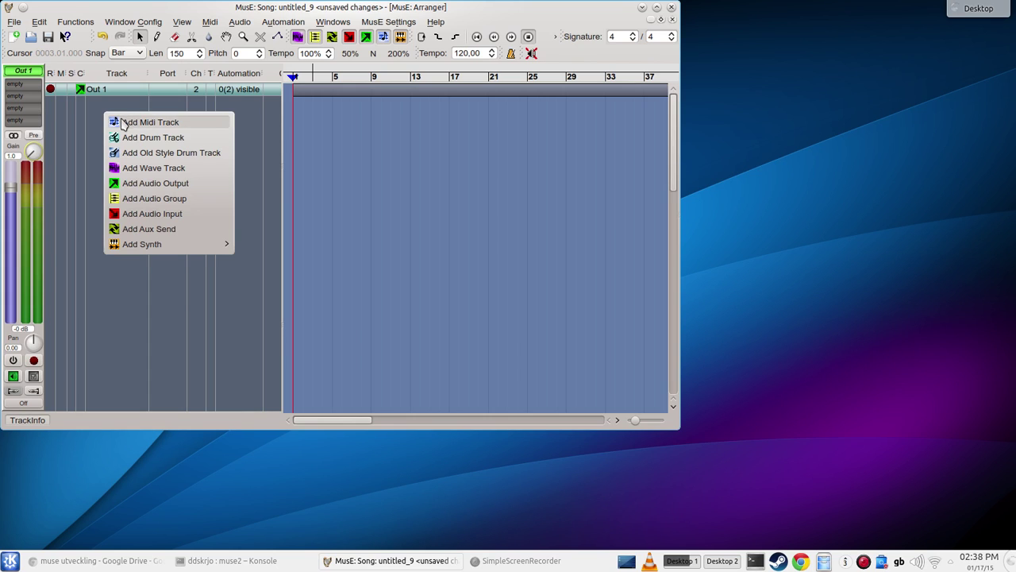
click(123, 124)
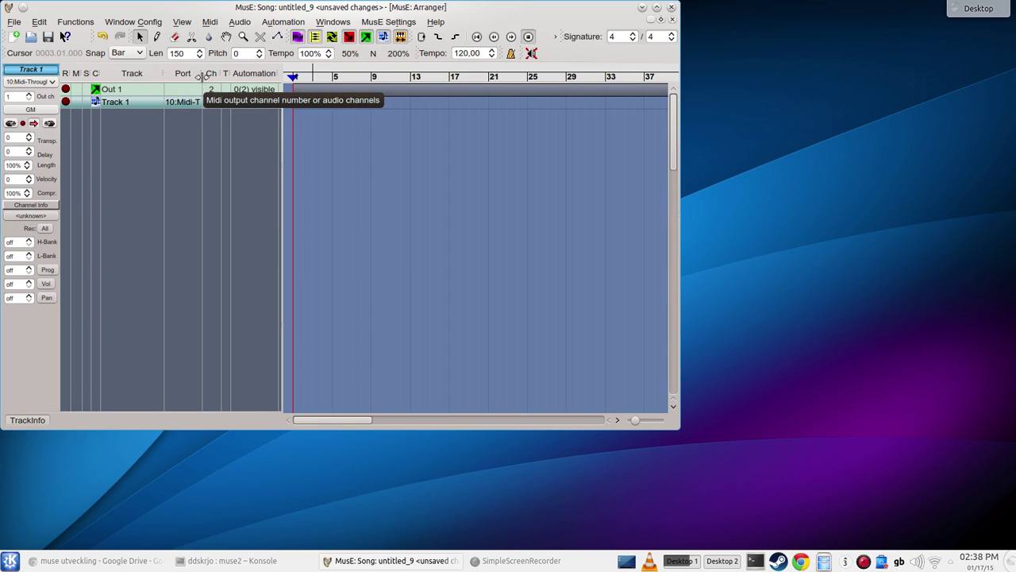
drag(200, 73, 235, 73)
Reopen Midi Ports / Soft Synth and close it without changes.
click(380, 21)
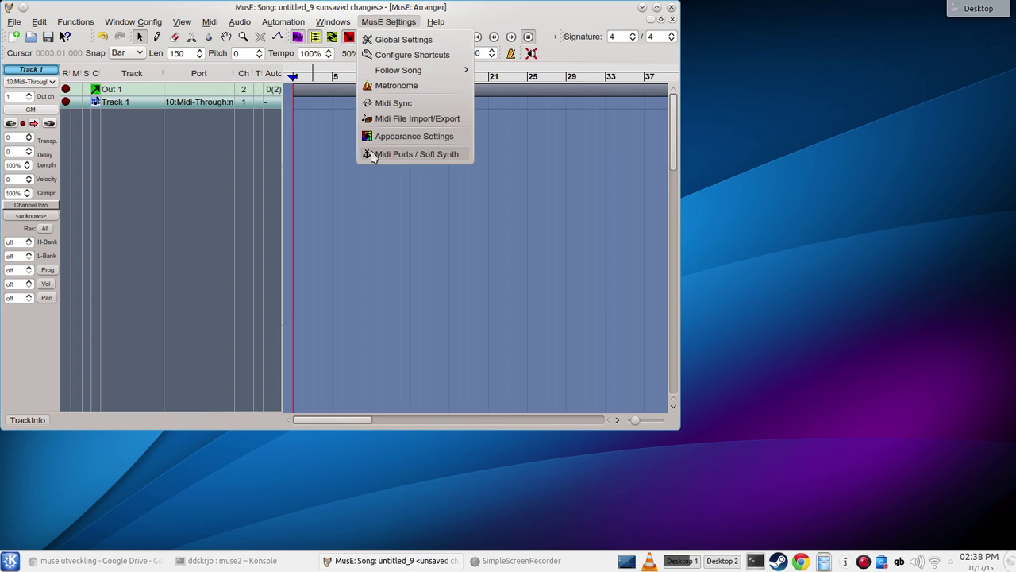
click(373, 154)
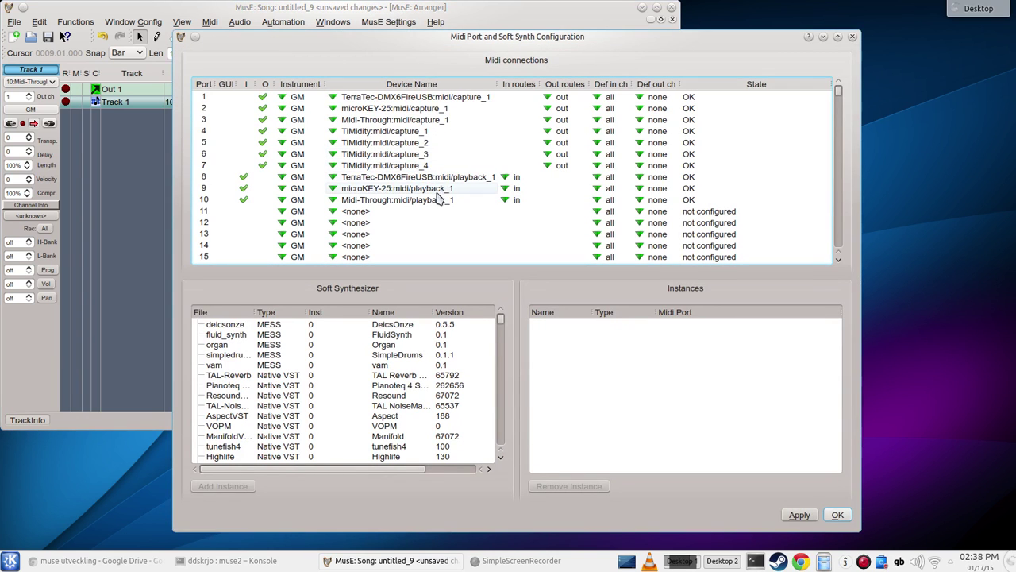
click(852, 37)
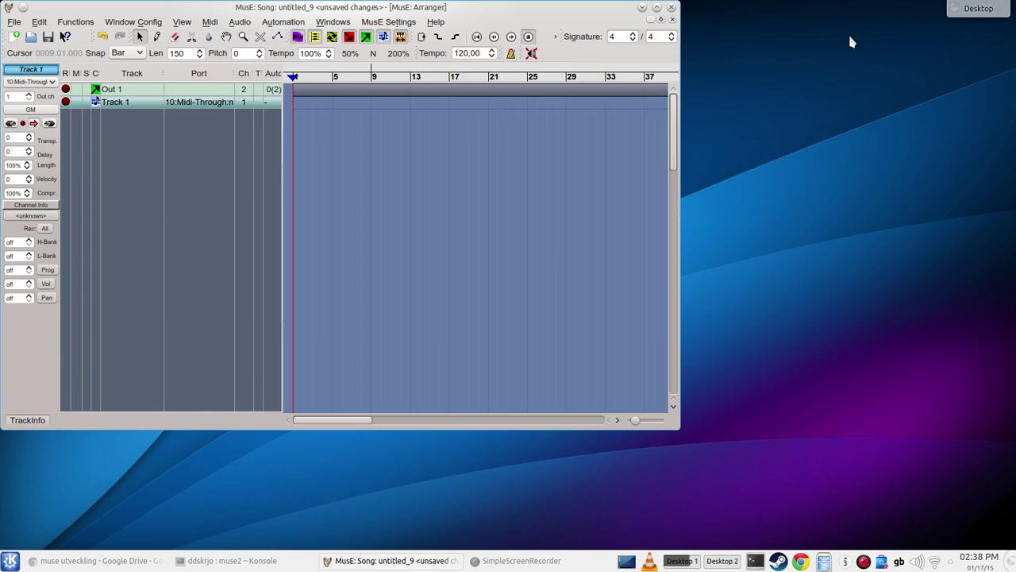
Delete Track 1 and add an mda Piano native VST synth track, Piano-0, on port 11.
right_click(127, 108)
click(152, 113)
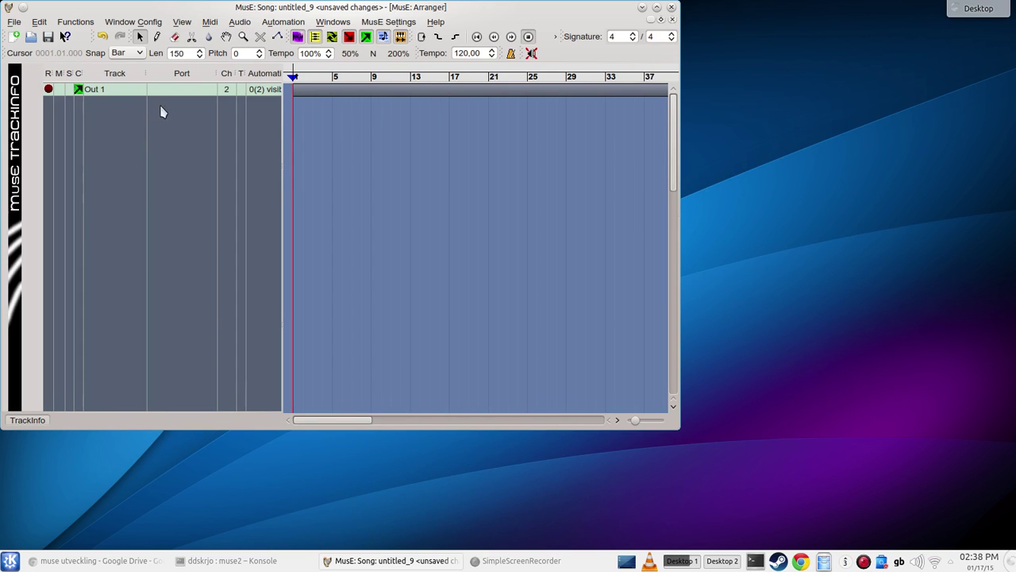
right_click(125, 108)
mouse_move(227, 238)
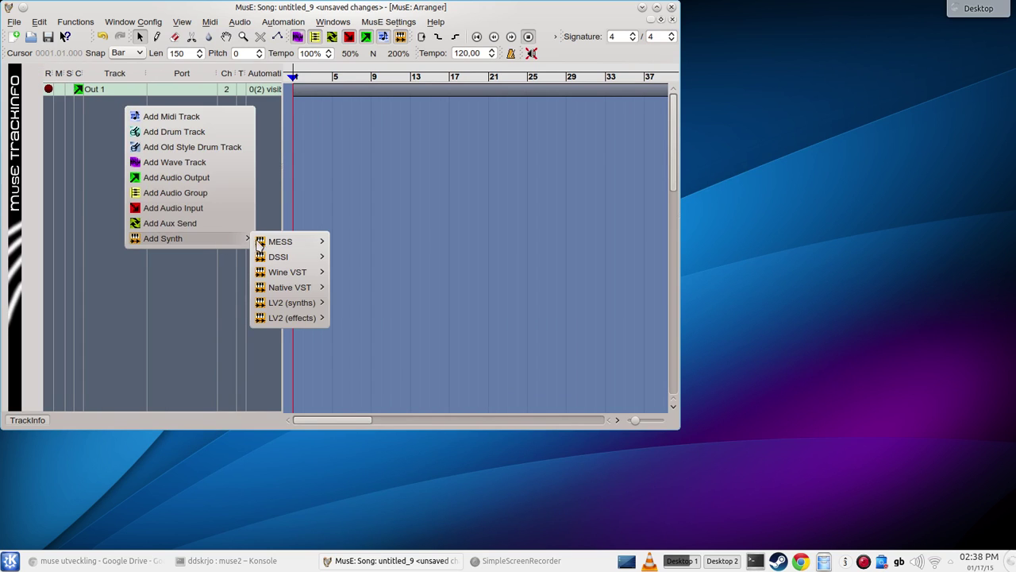
mouse_move(291, 292)
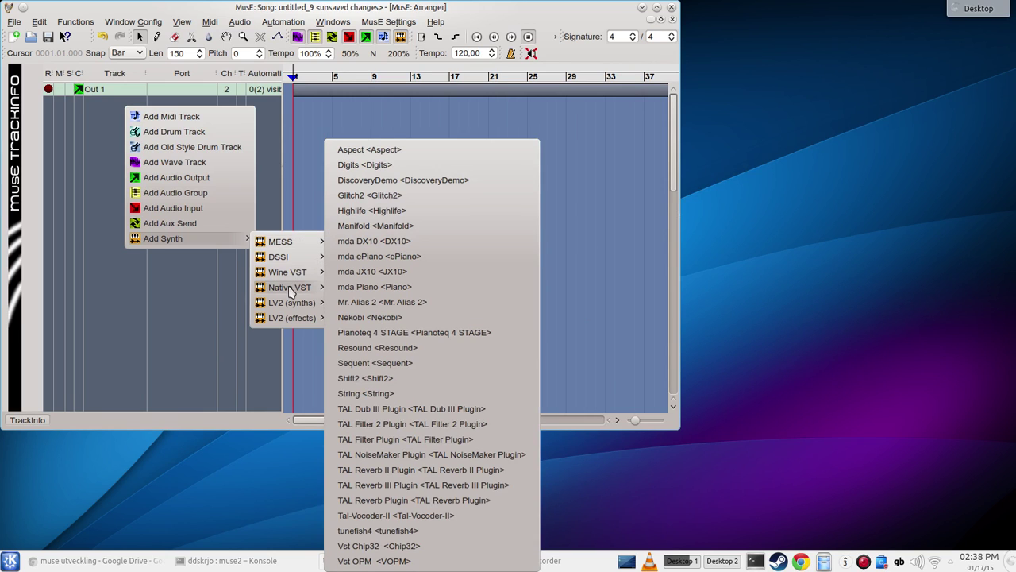
click(364, 291)
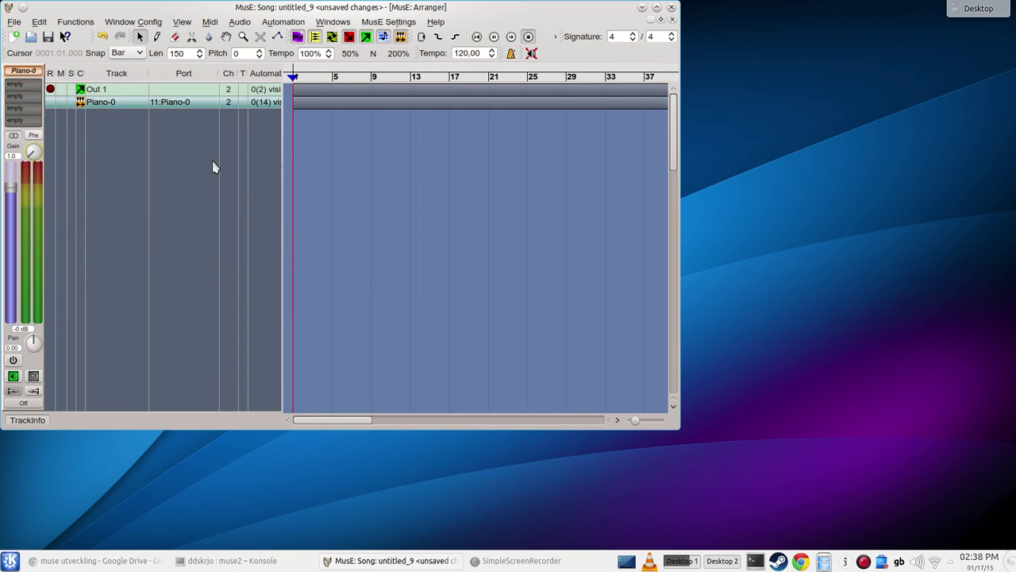
Add MIDI Track 1 routed to 11:Piano-0 and arm it for recording.
right_click(109, 122)
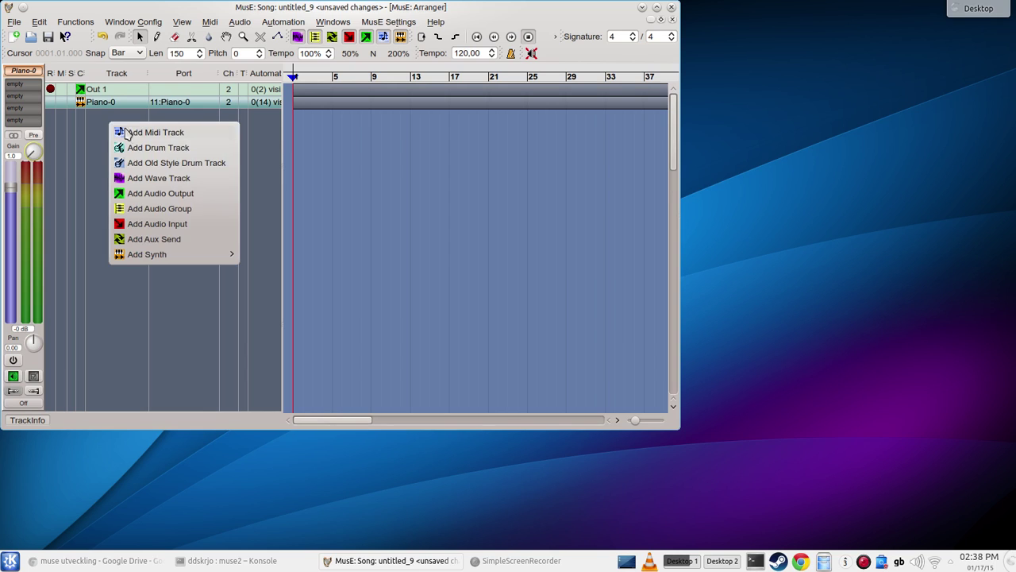
click(127, 133)
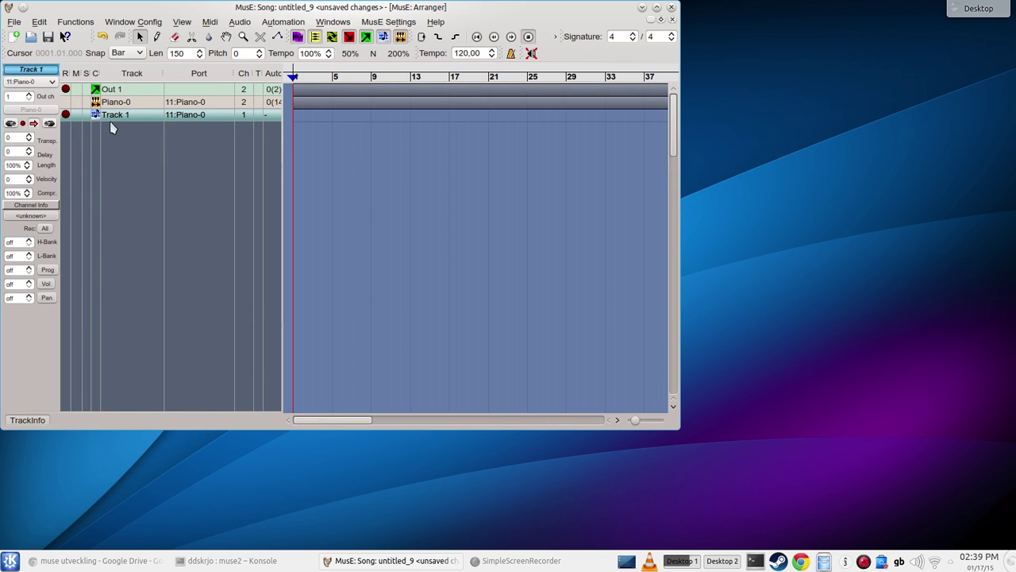
click(66, 115)
Show the Transport panel on the right side of the arranger and switch the metronome on.
click(183, 24)
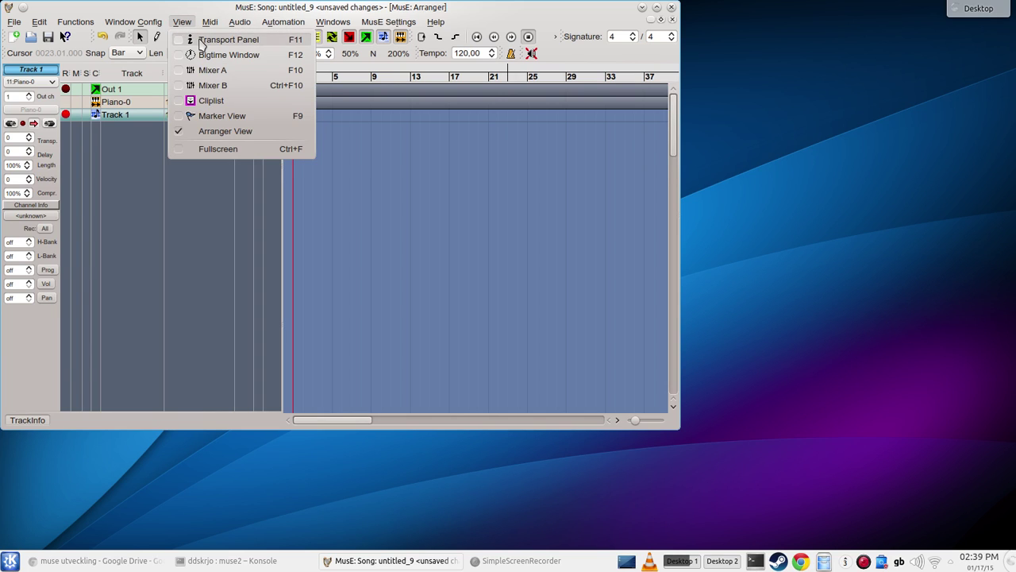
click(200, 40)
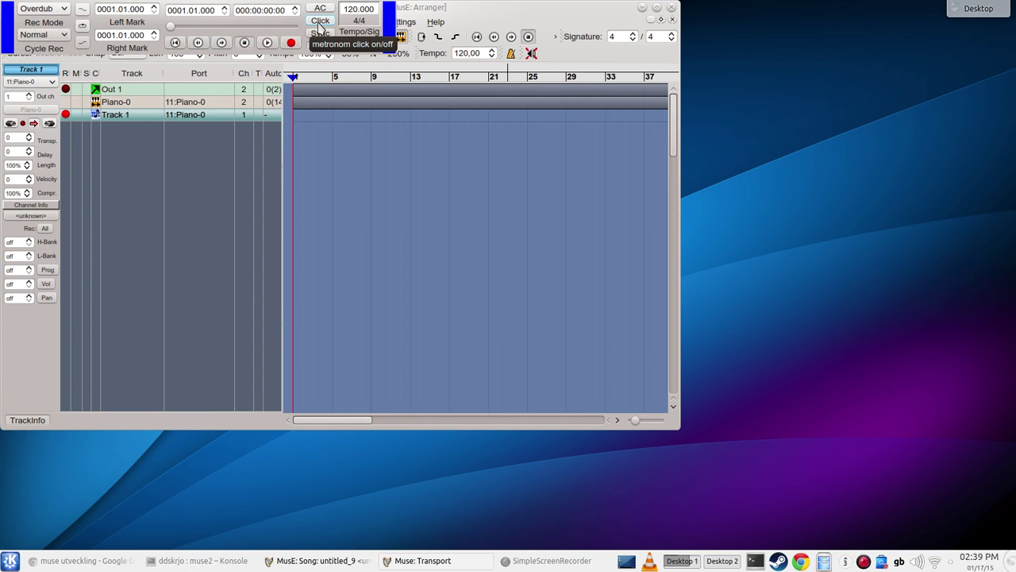
drag(391, 20, 923, 96)
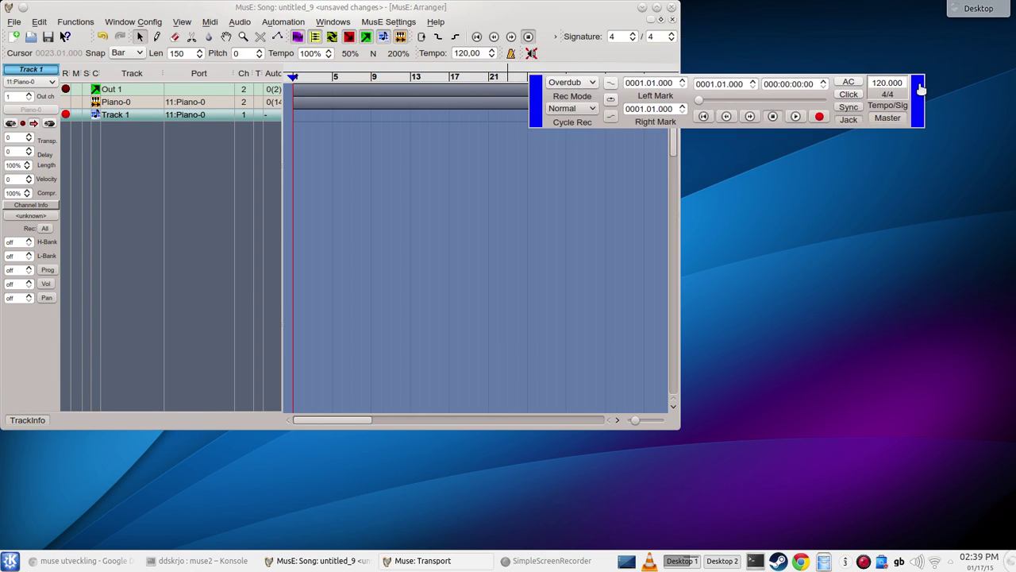
click(511, 54)
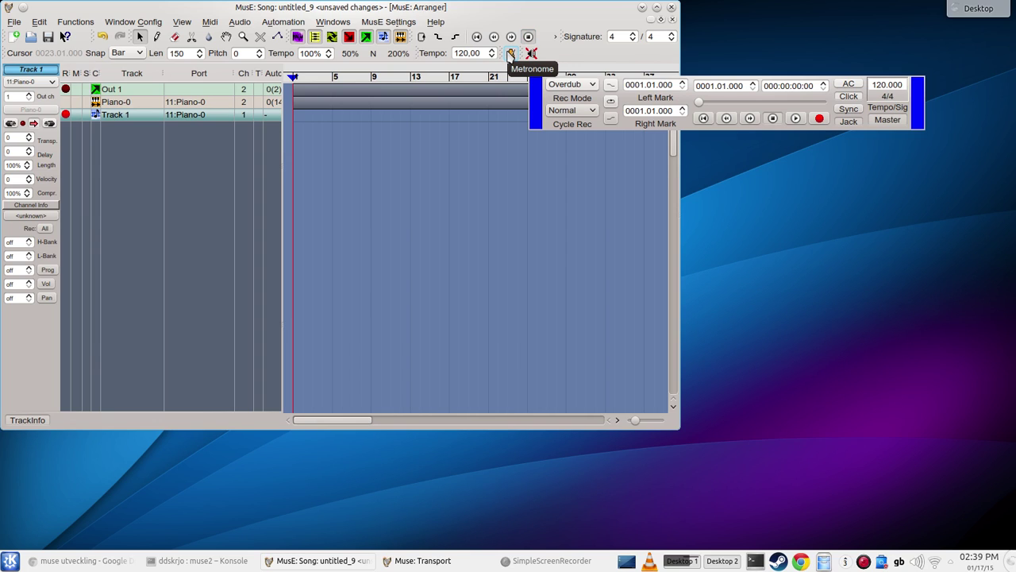
click(511, 54)
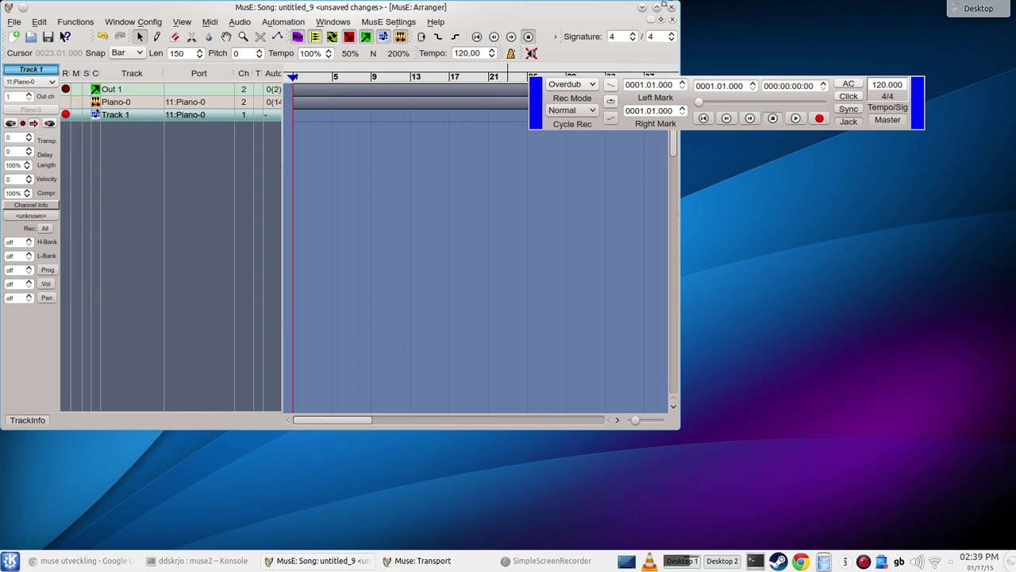
Open the Metronome Config dialog and move it to the right side of the screen.
click(380, 21)
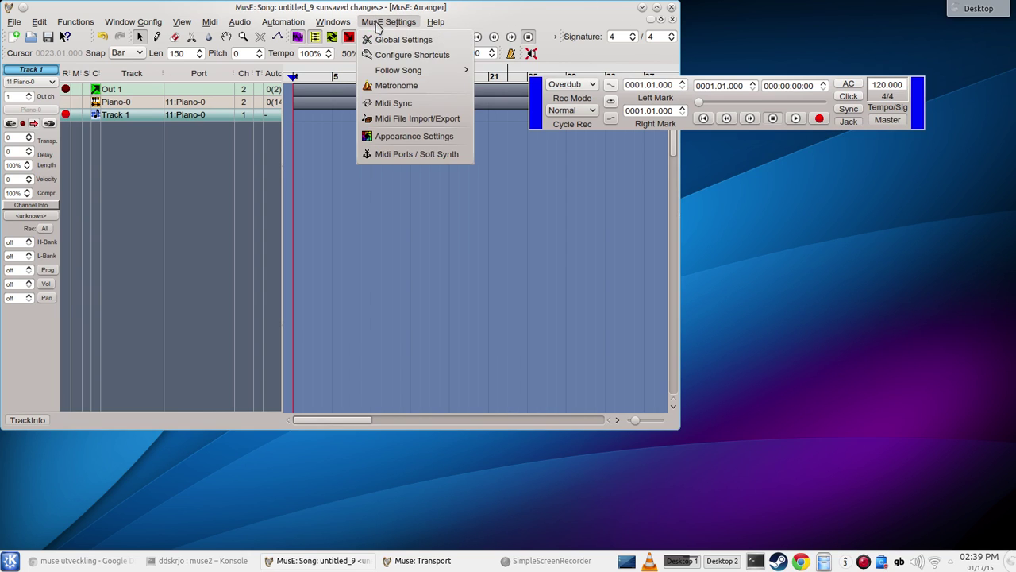
click(383, 88)
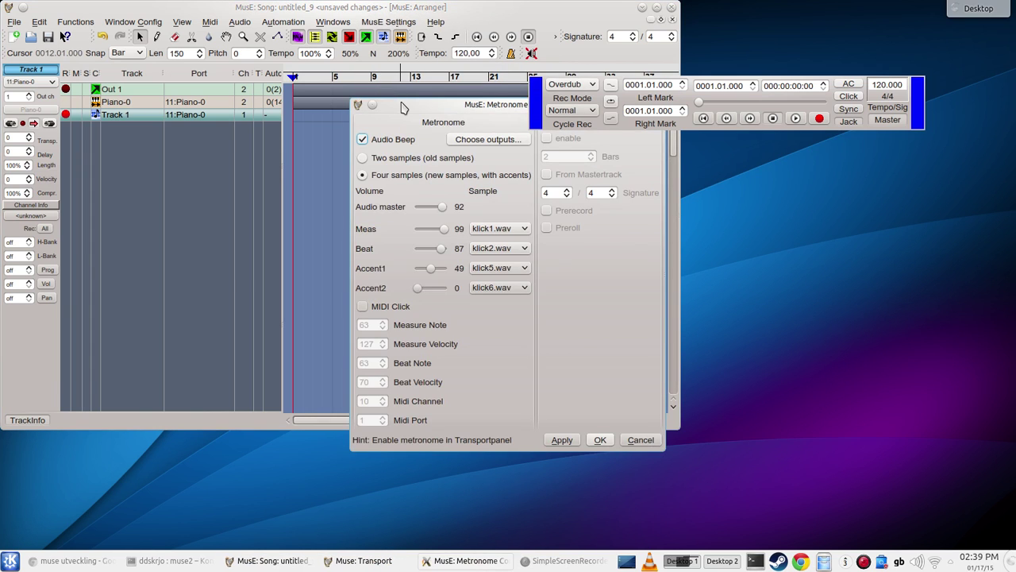
drag(405, 106, 604, 157)
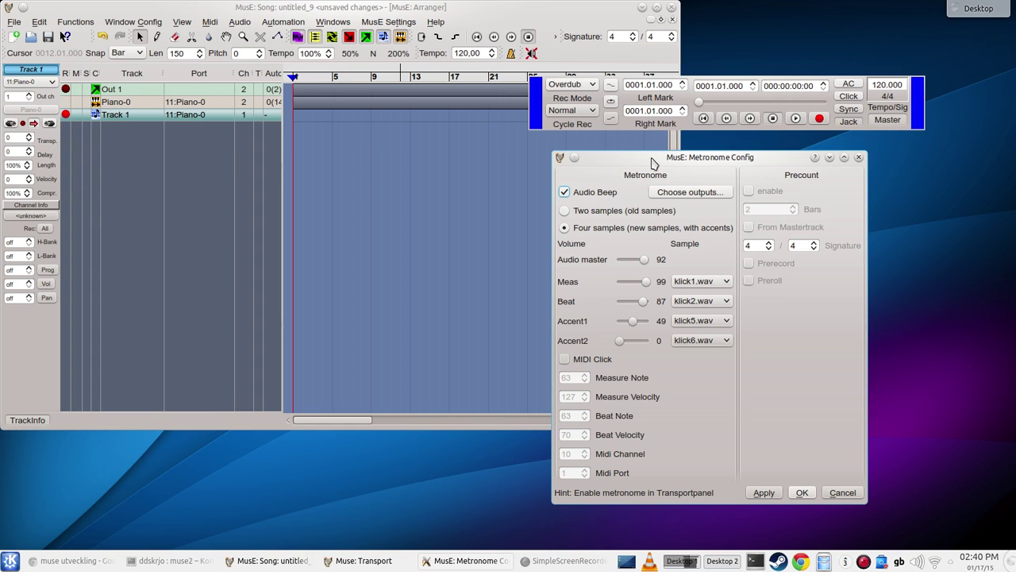
drag(658, 162, 698, 151)
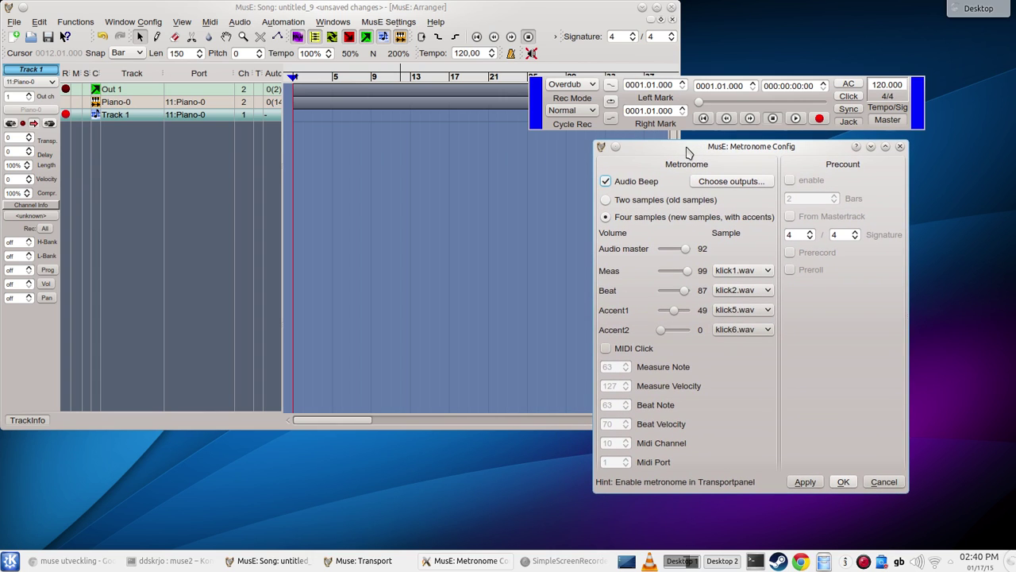
drag(688, 151, 697, 157)
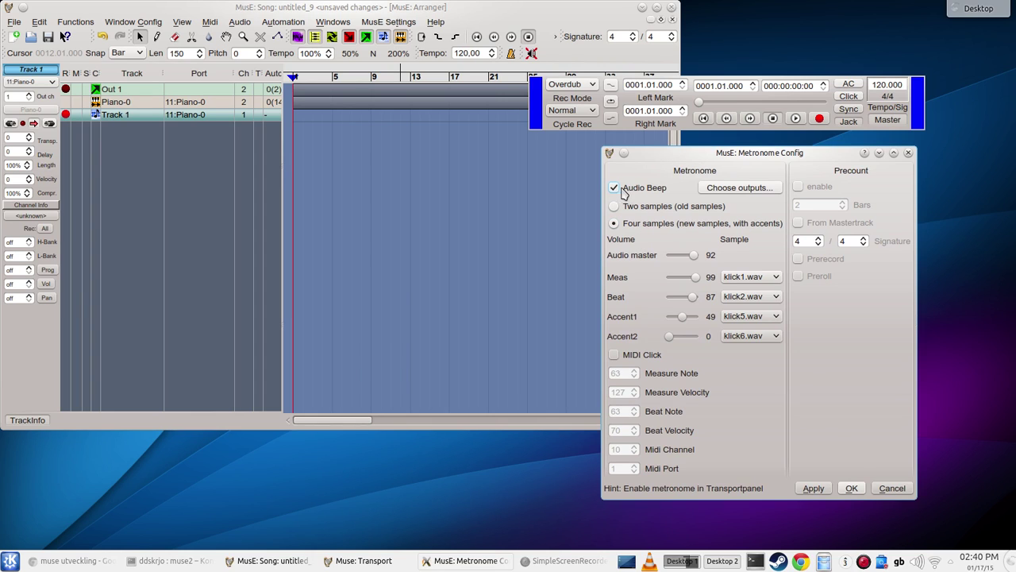
click(730, 189)
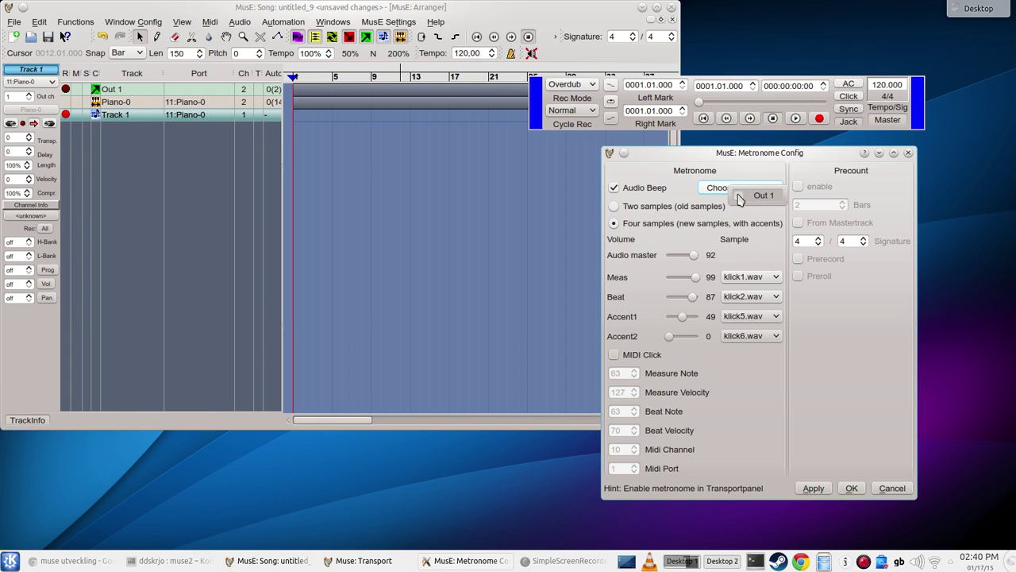
click(739, 197)
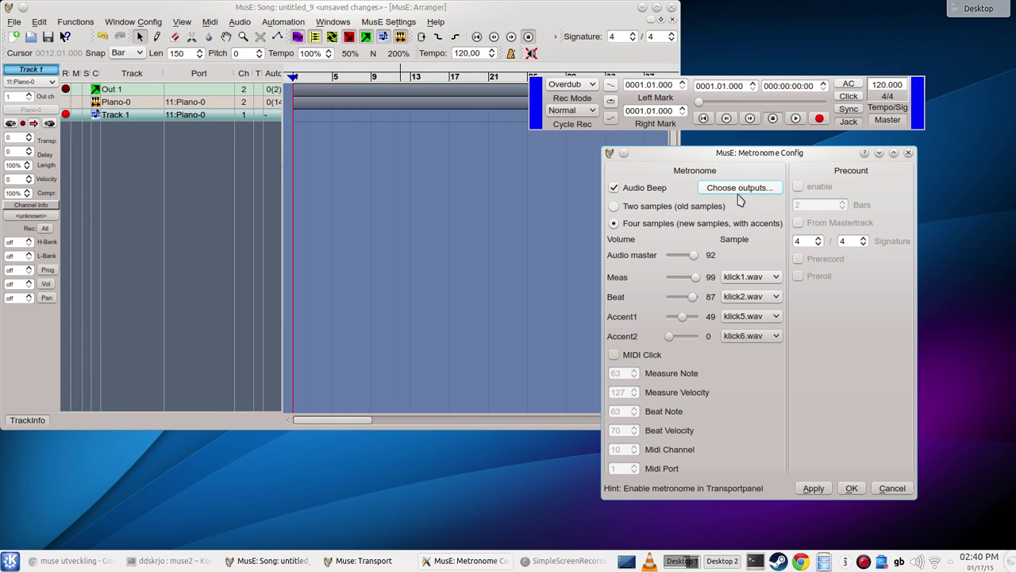
click(615, 208)
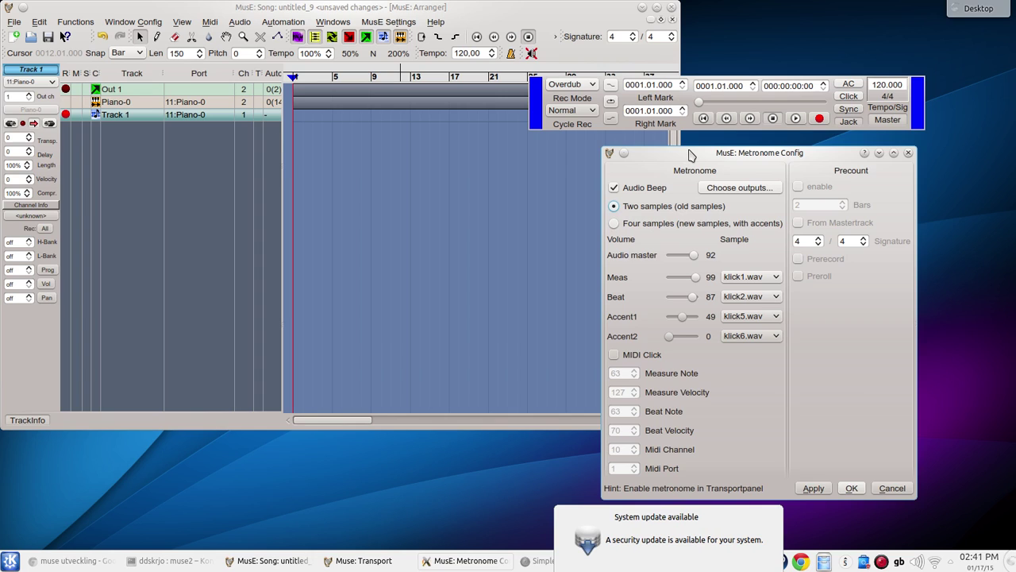
drag(691, 156, 698, 142)
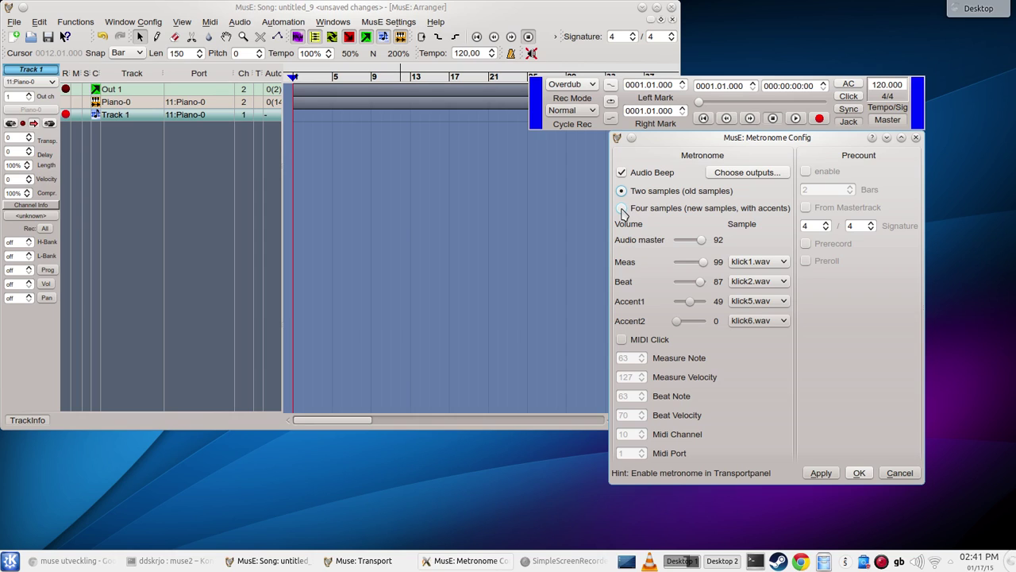
click(622, 209)
Set Accent1 volume to 0, keep klick1.wav for Meas, apply, and enable the metronome.
drag(689, 310, 627, 311)
click(776, 267)
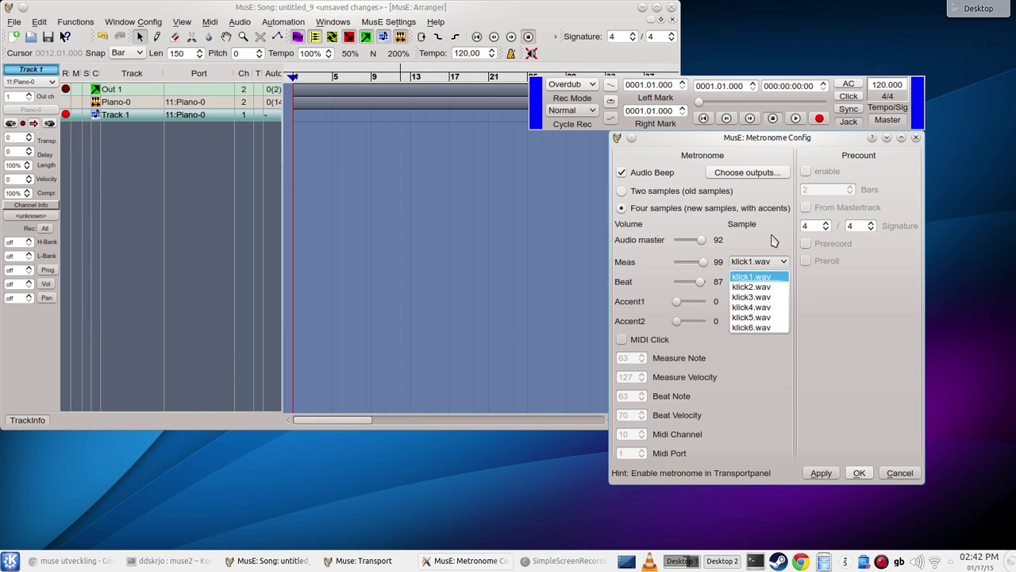
click(773, 239)
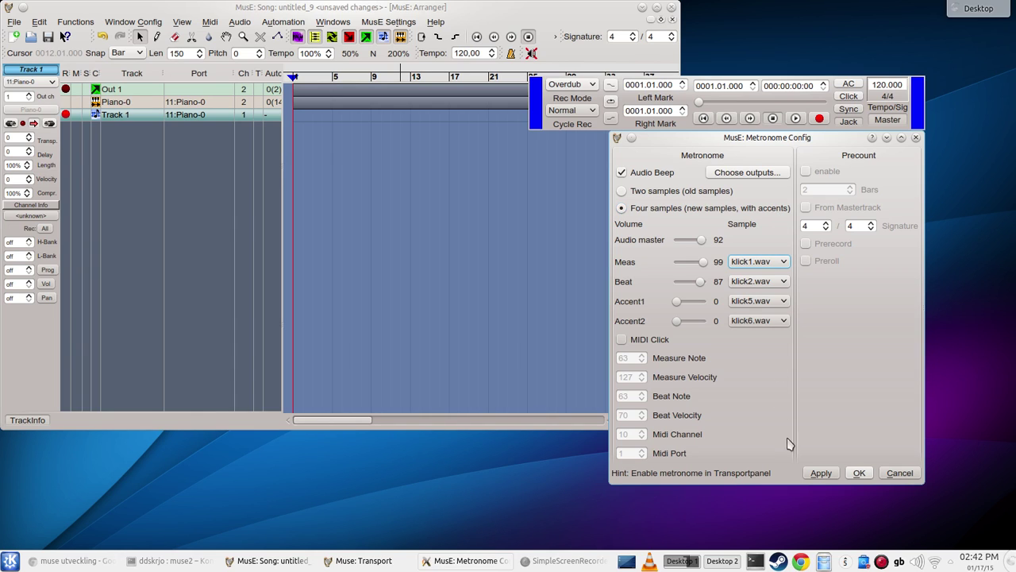
click(813, 475)
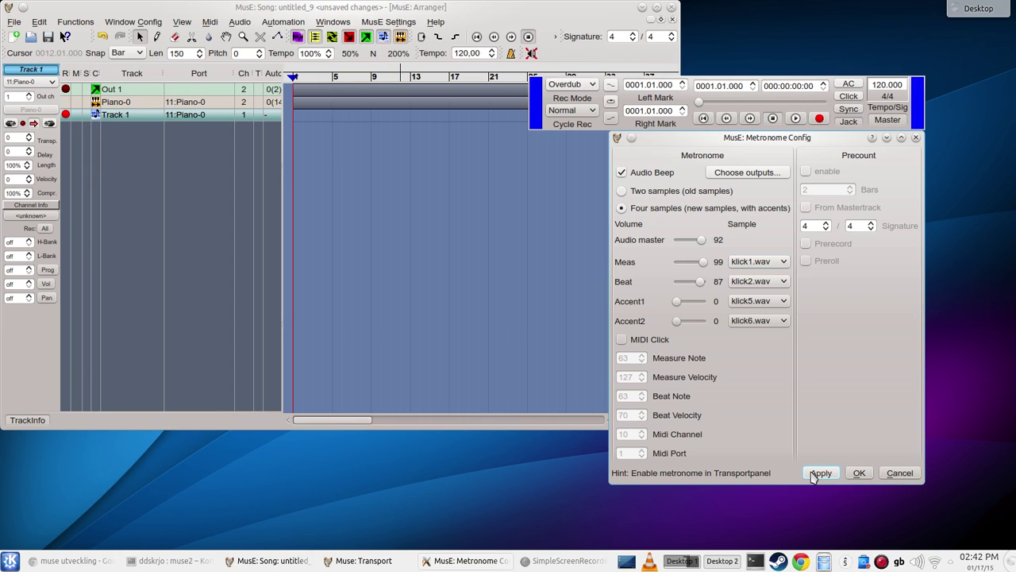
click(512, 57)
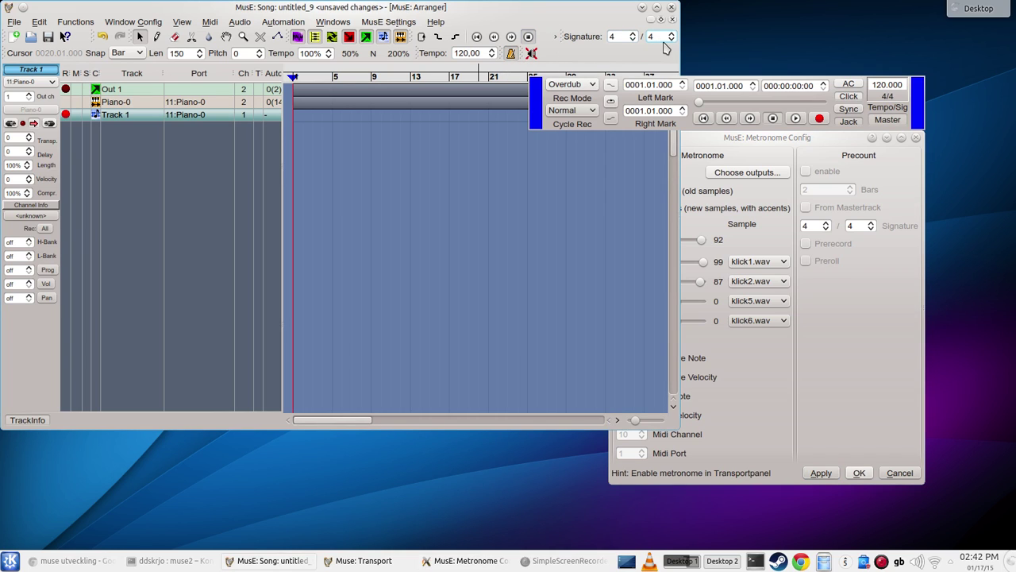
Widen the Arranger, start playback, and bring Metronome Config back to the front.
drag(682, 50, 714, 50)
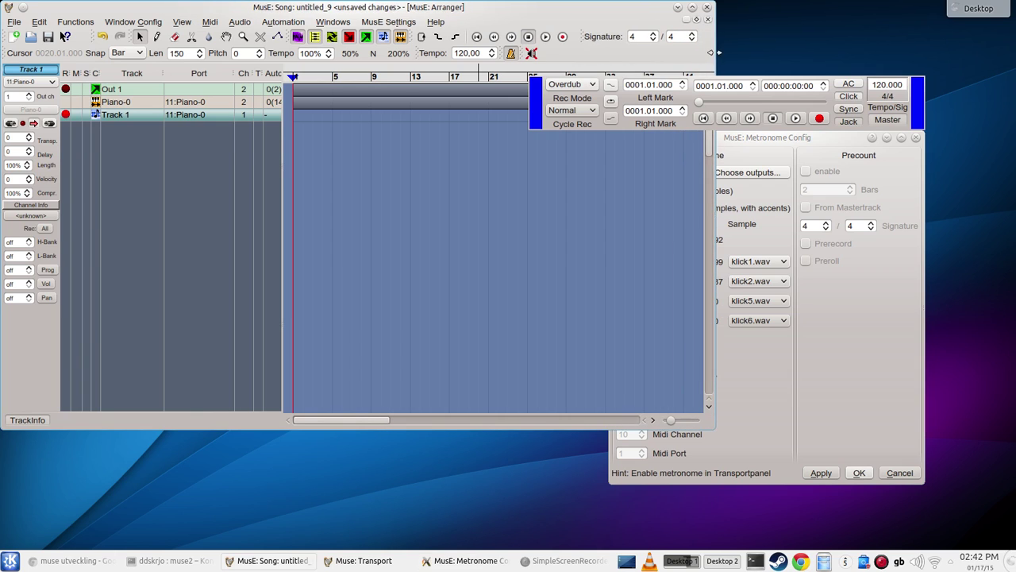
click(546, 38)
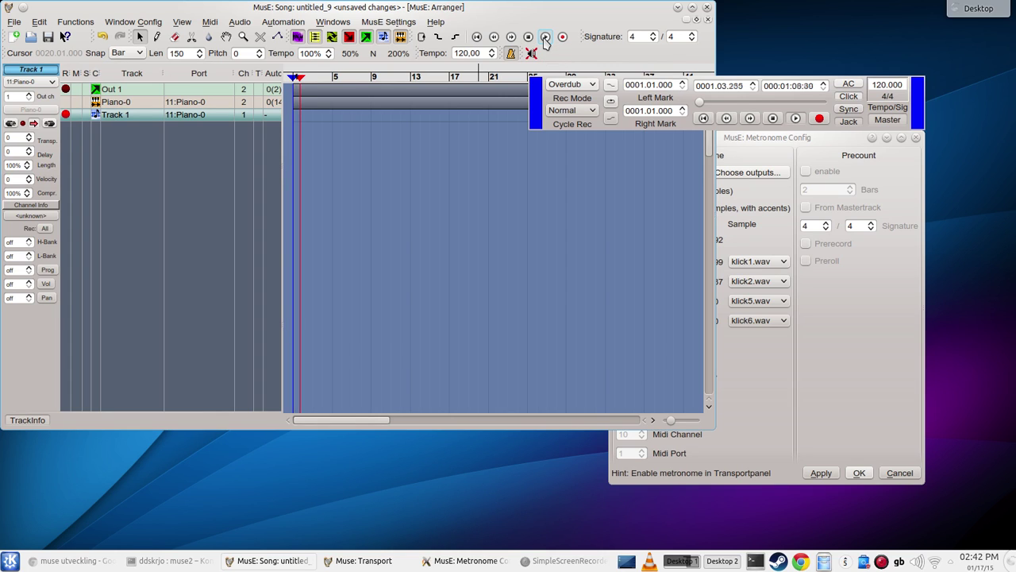
click(824, 143)
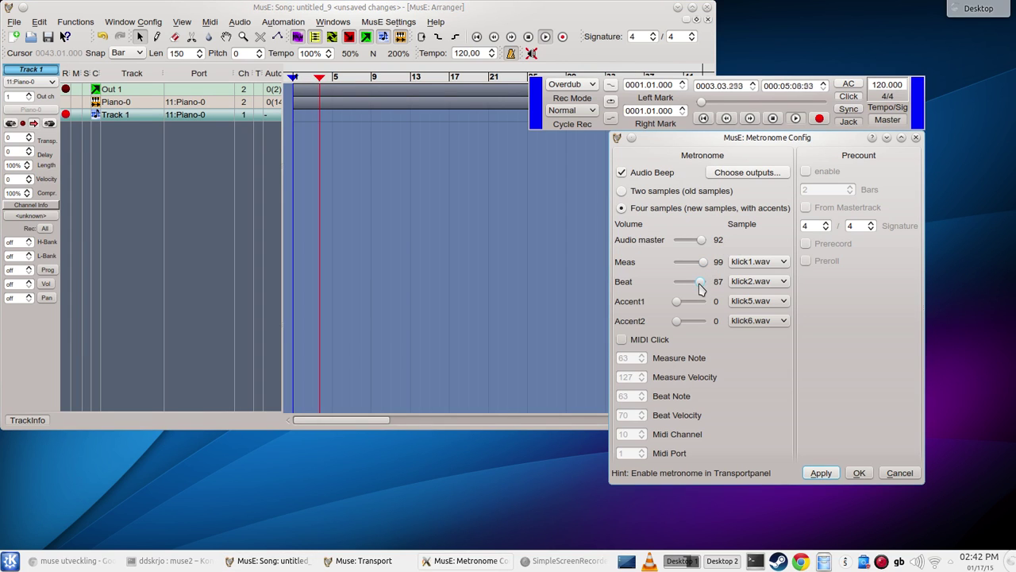
Set the Beat click to klick3.wav at volume 13, then apply and close Metronome Config.
drag(701, 288, 687, 288)
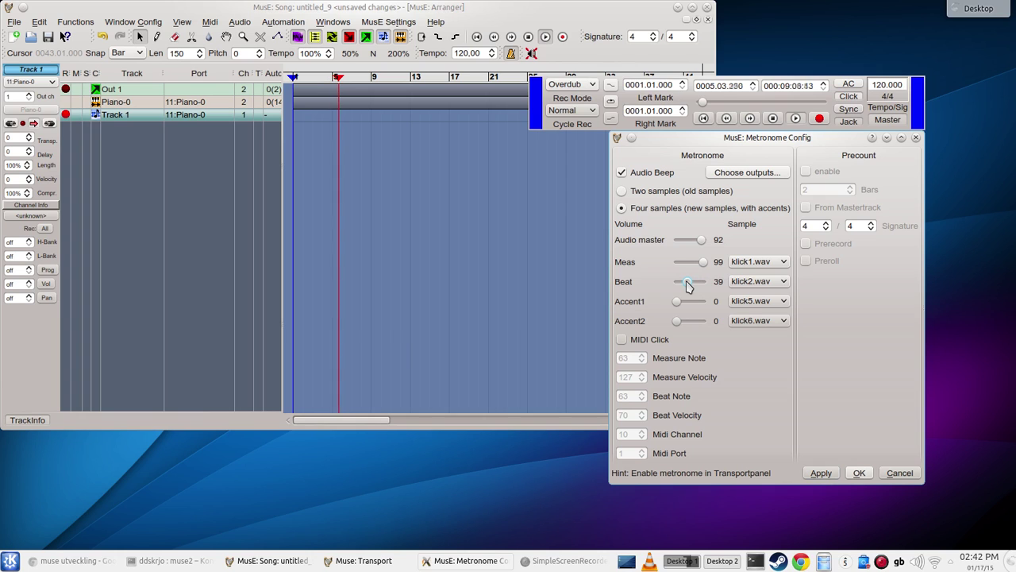
click(746, 283)
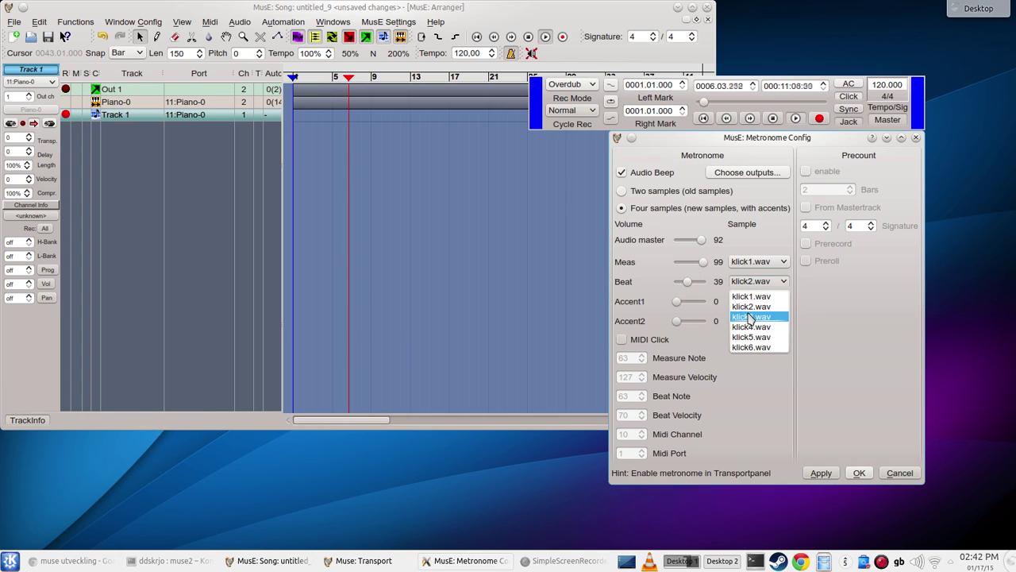
click(750, 318)
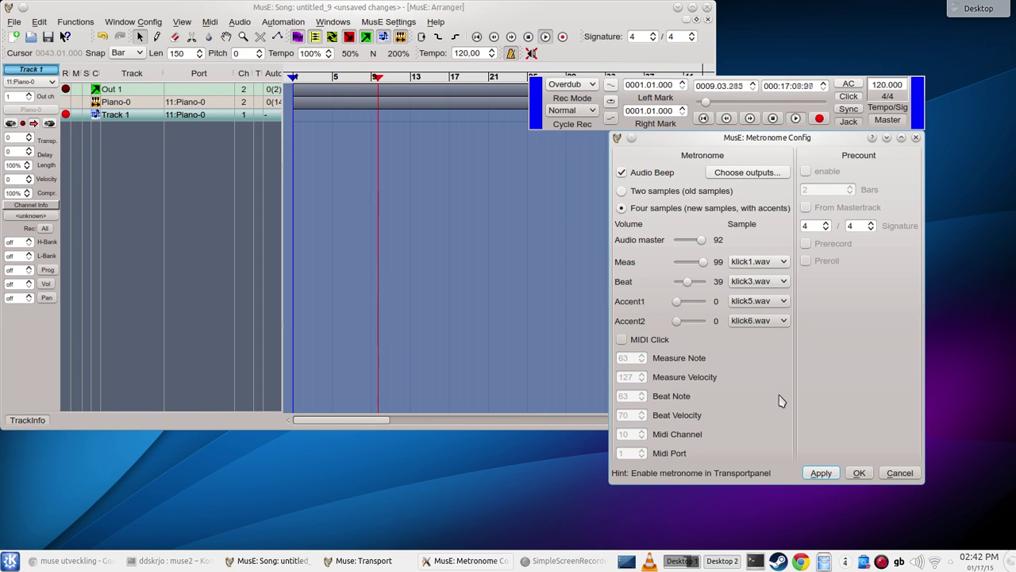
drag(687, 281, 681, 283)
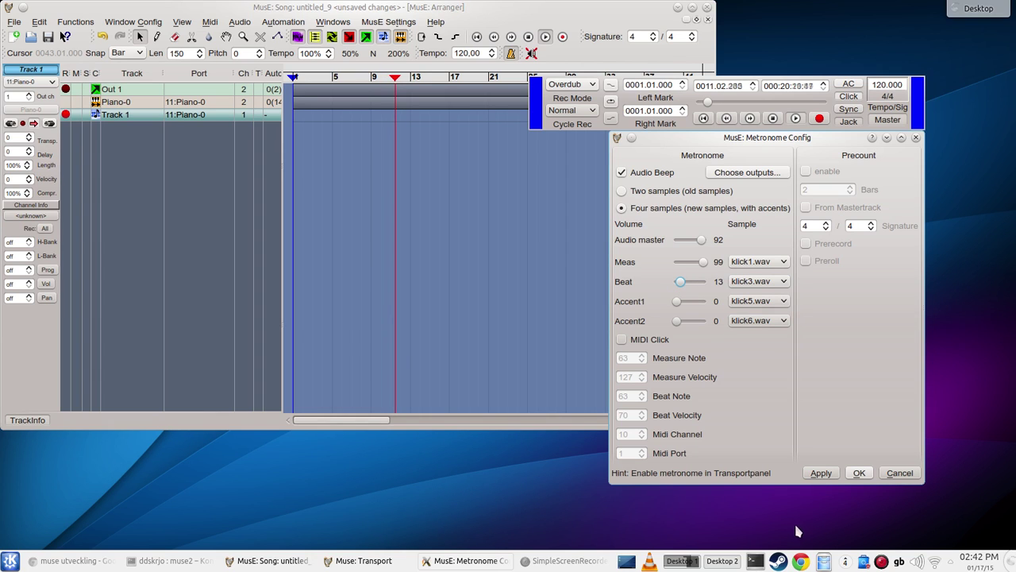
click(826, 474)
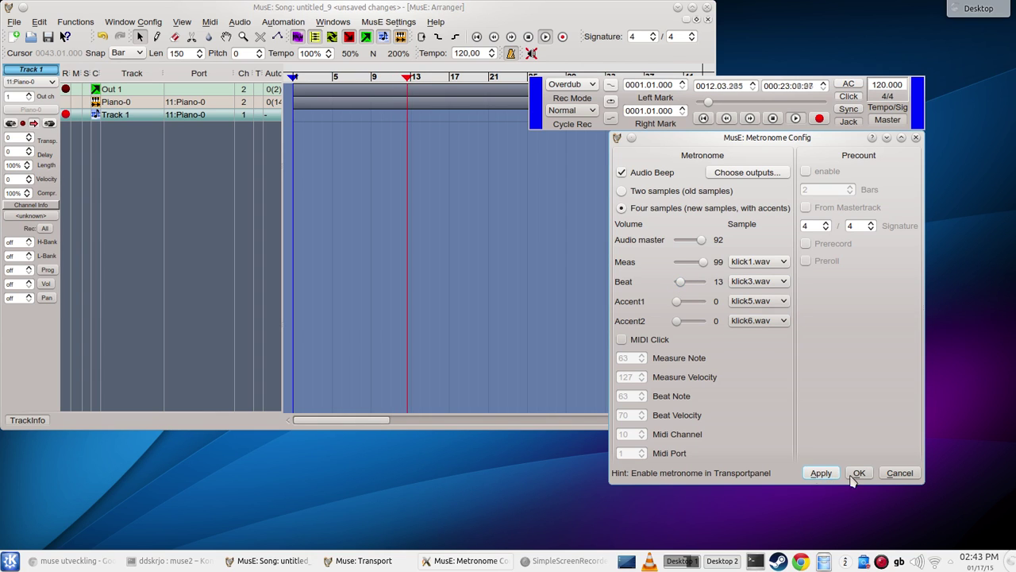
click(860, 474)
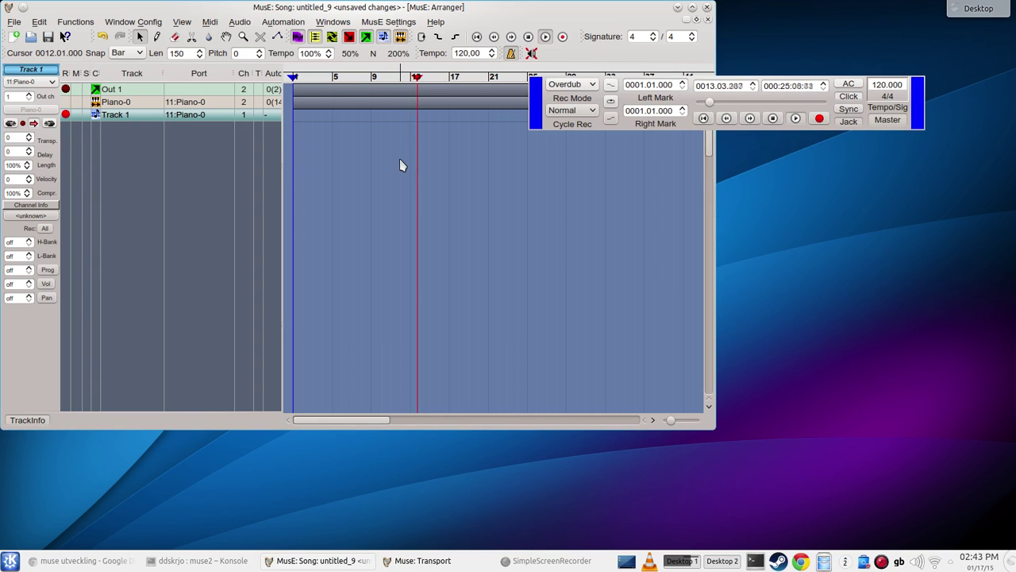
Stop playback, return to the start, and begin recording on the armed Track 1.
key(space)
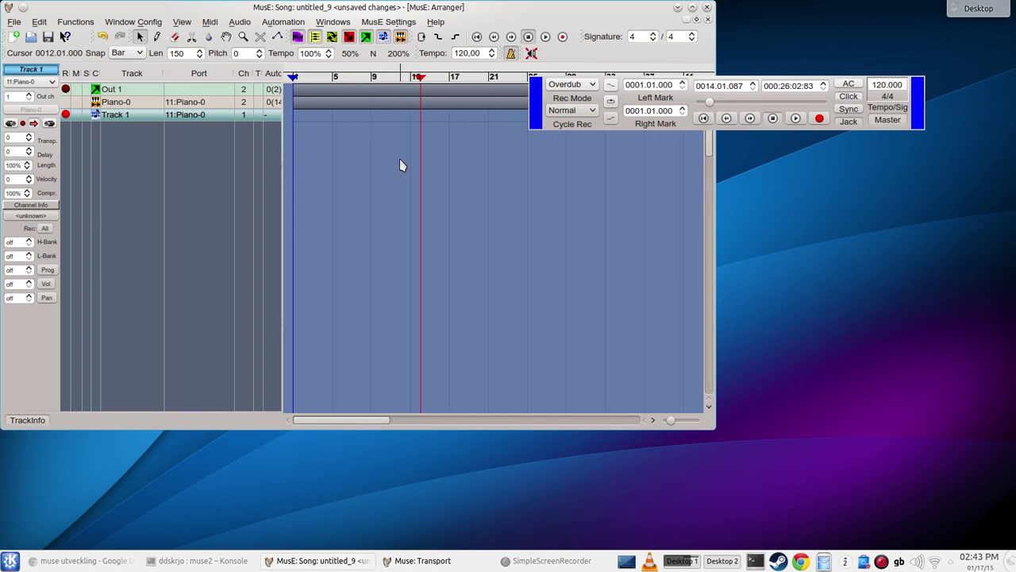
key(Home)
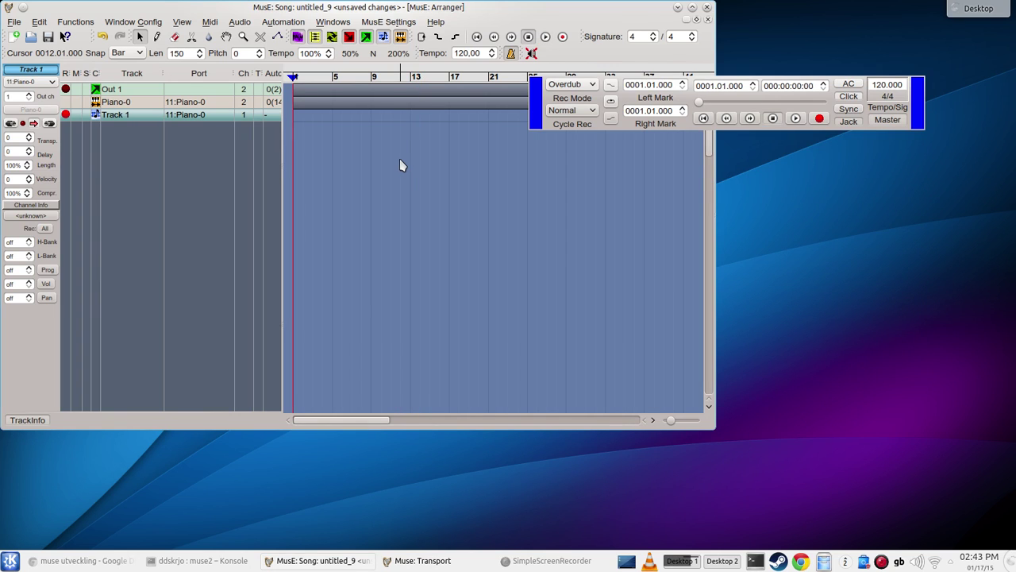
click(563, 36)
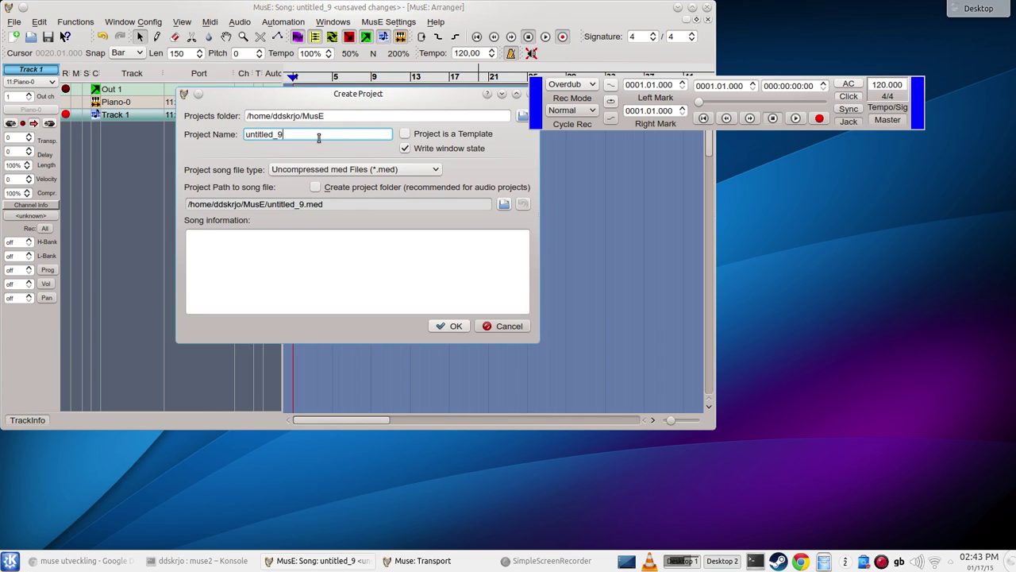
Create the new project named metronme_test.
key(ctrl+a)
key(BackSpace)
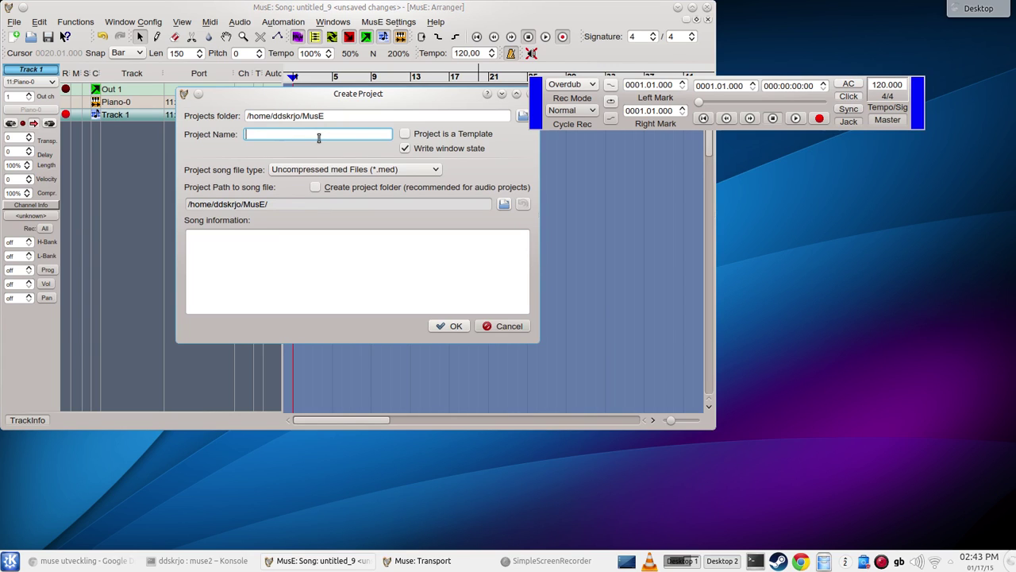
text(metronme?)
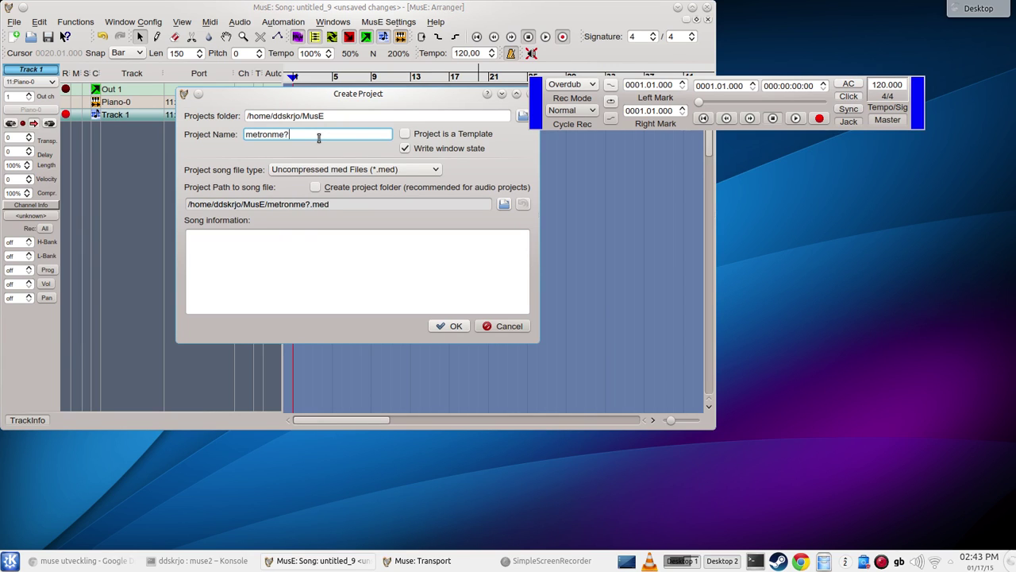
key(BackSpace)
text(_test)
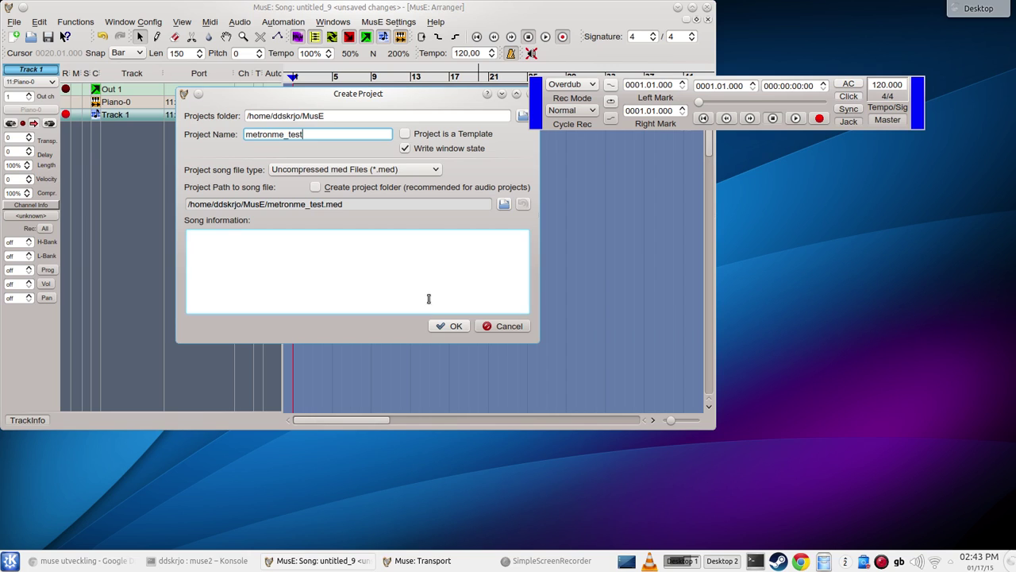
click(449, 327)
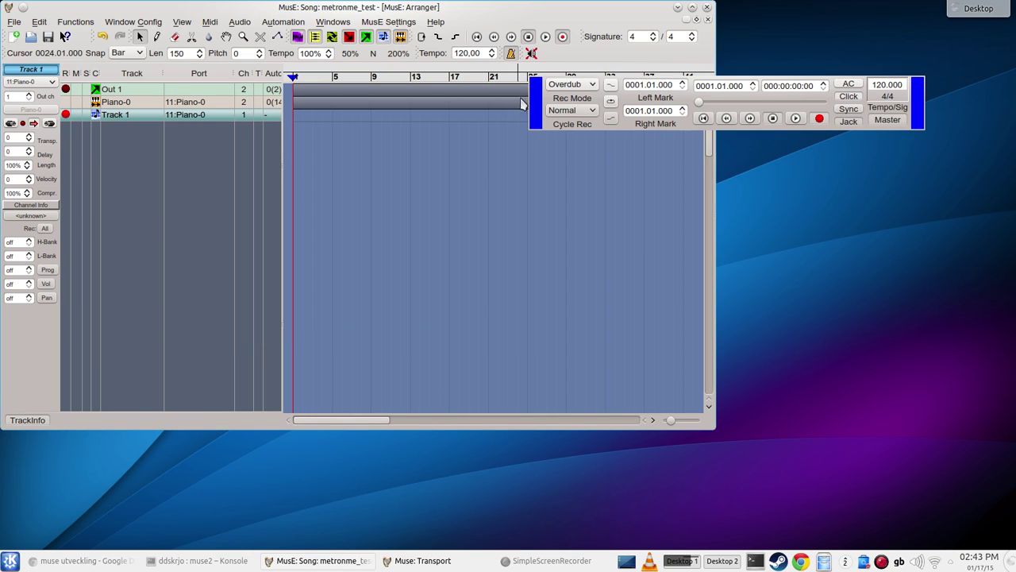
Record a MIDI take on Track 1, then play it back from bar 3 and stop.
click(546, 38)
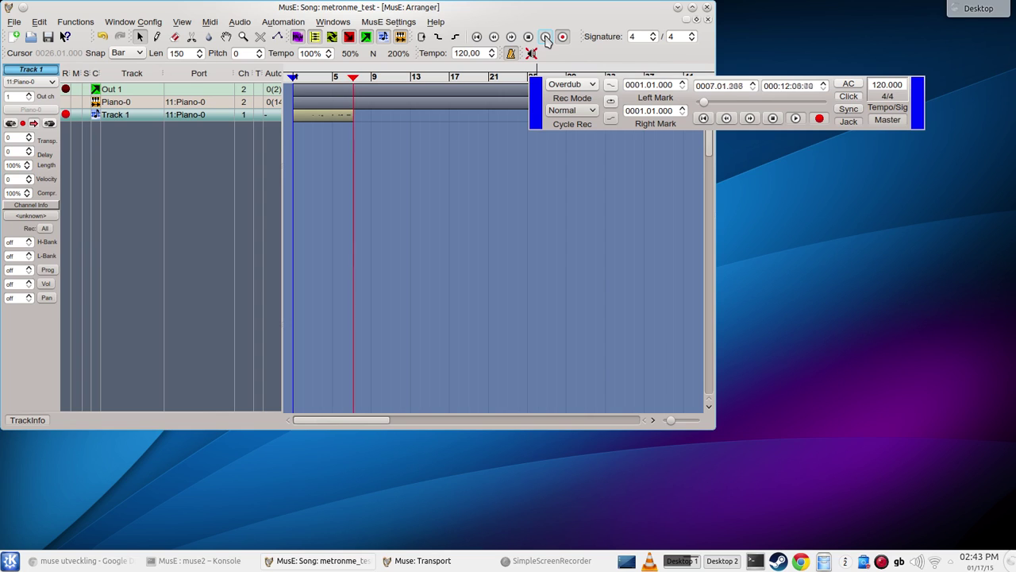
click(546, 38)
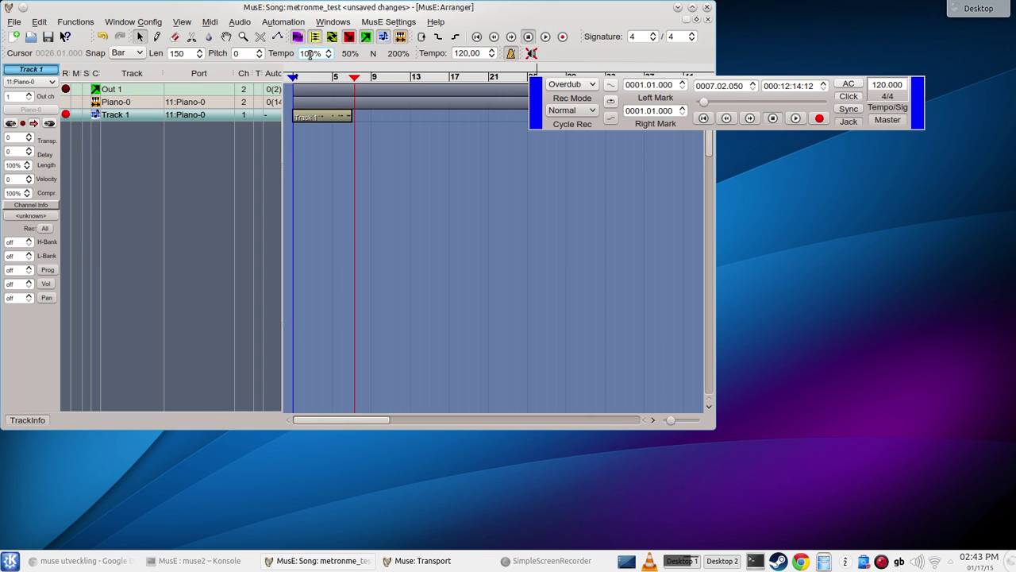
click(314, 72)
key(space)
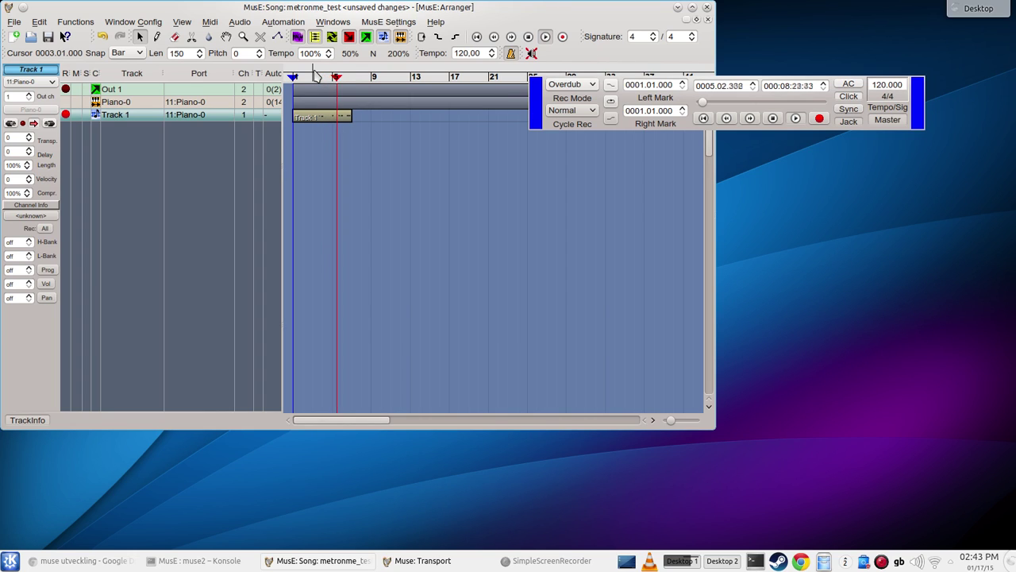
key(space)
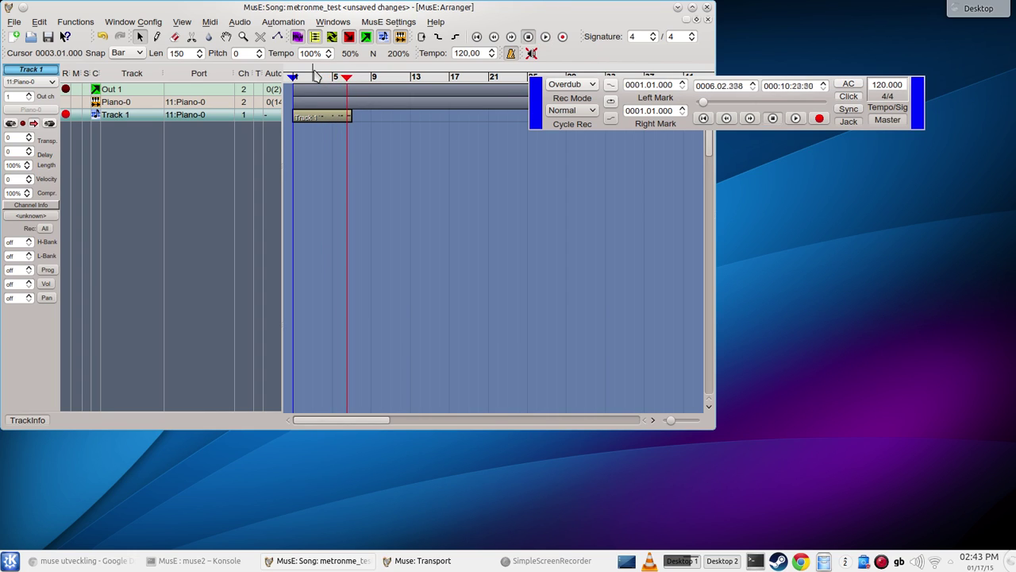
Open Track 1's recorded part in the piano roll and select all its notes with Ctrl+A.
double_click(320, 118)
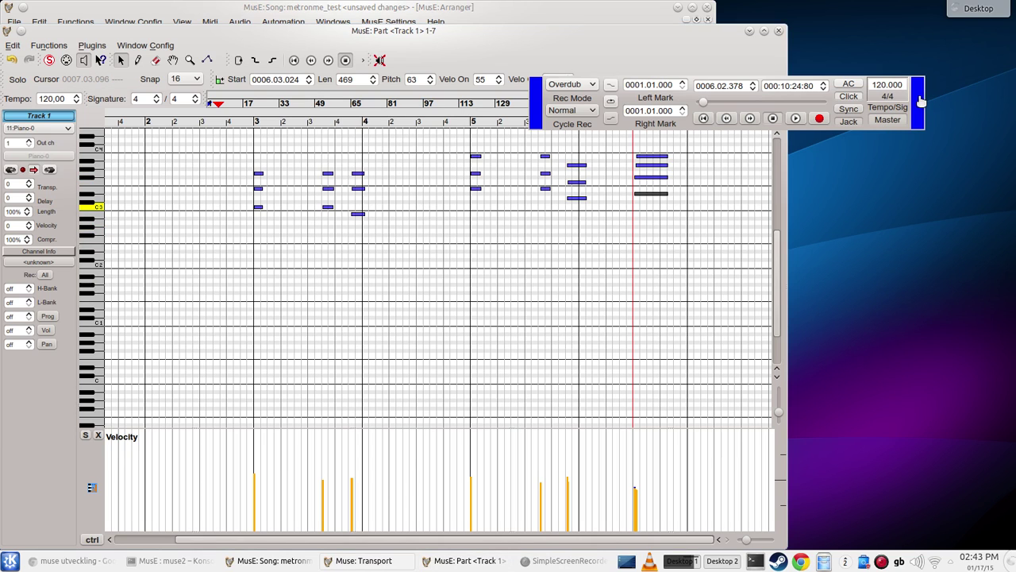
drag(924, 97, 946, 29)
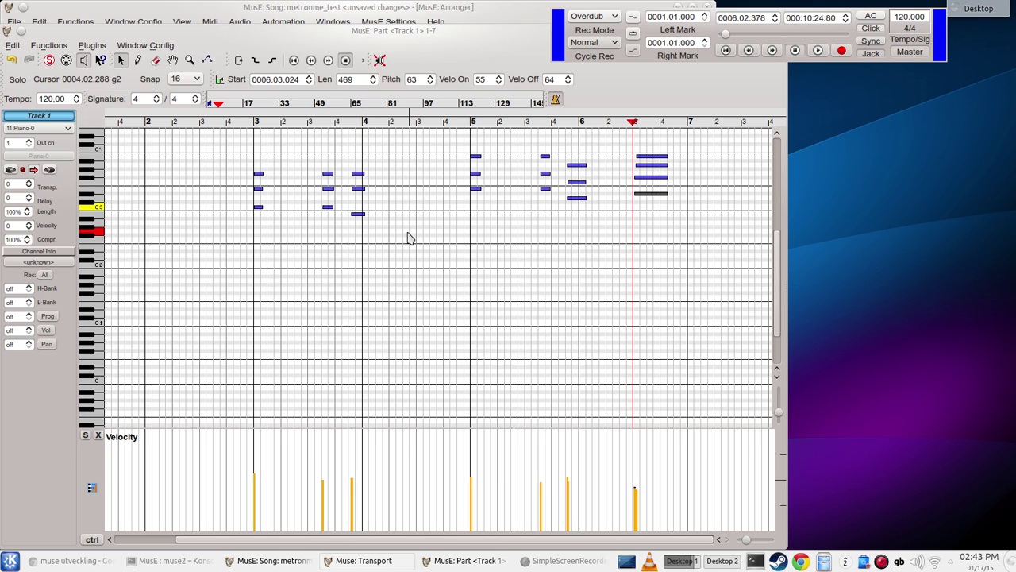
click(270, 203)
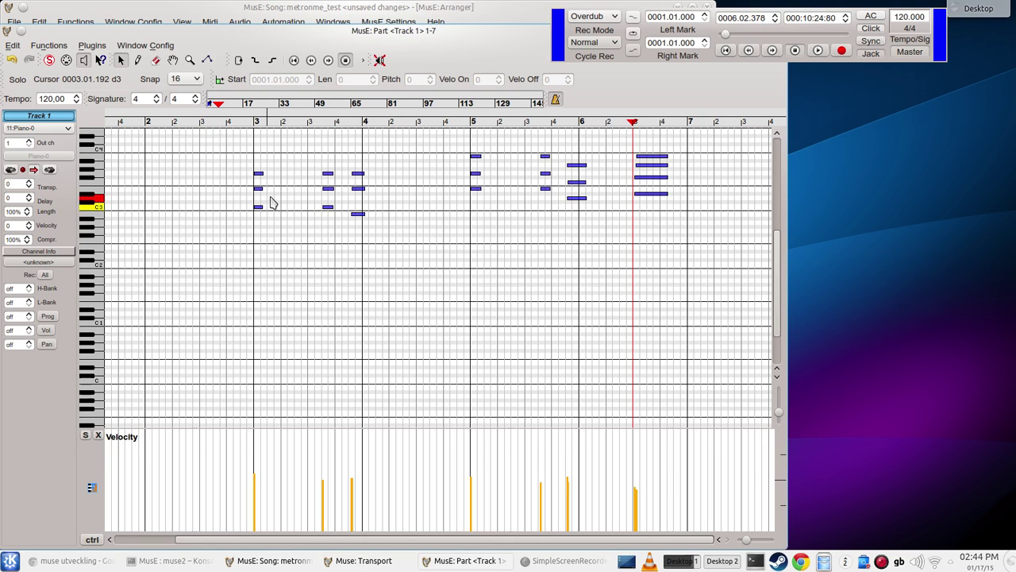
key(ctrl+a)
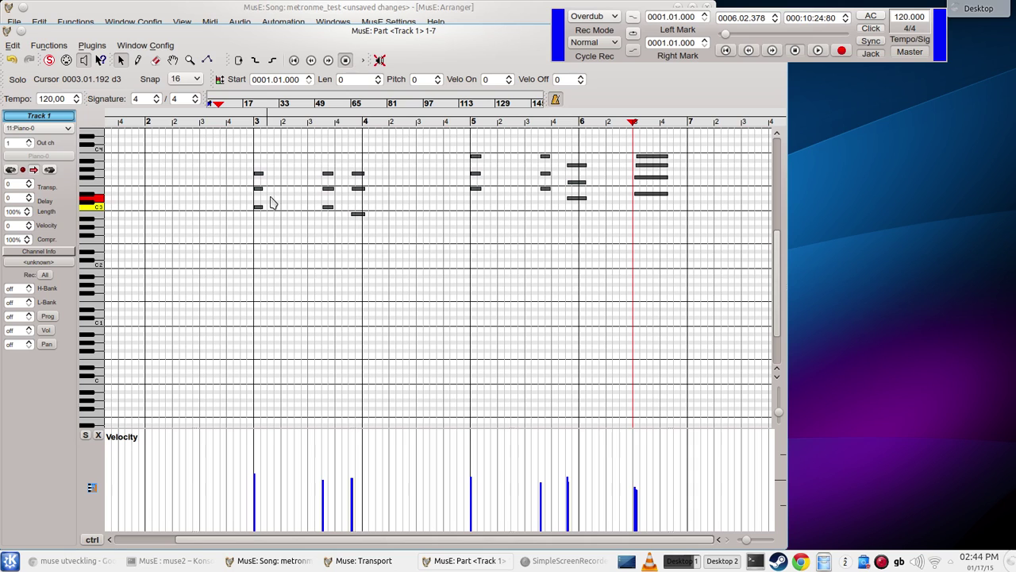
click(55, 48)
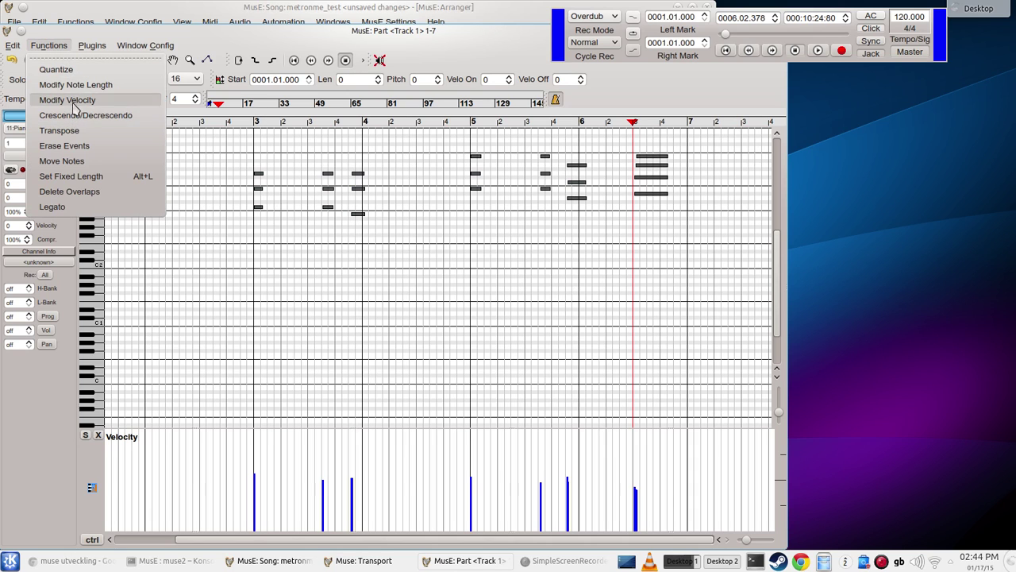
Open Functions > Quantize for the selected notes and set Raster to 8th.
click(75, 70)
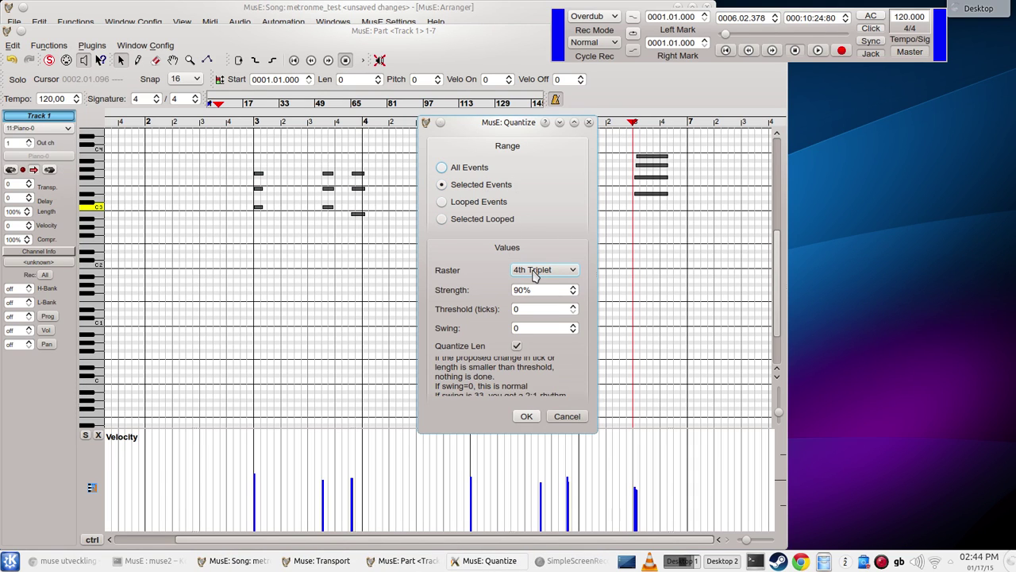
click(536, 273)
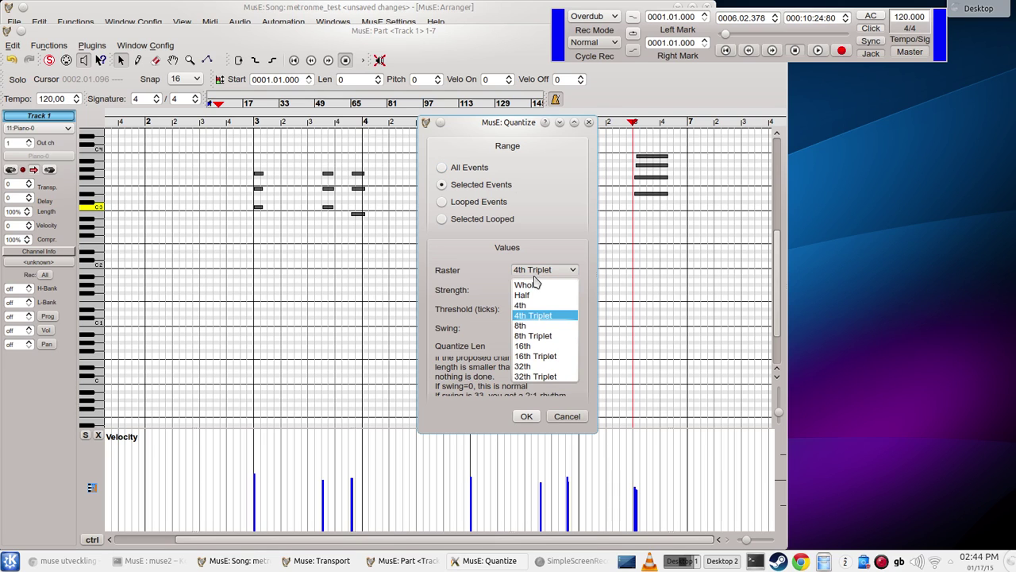
click(532, 328)
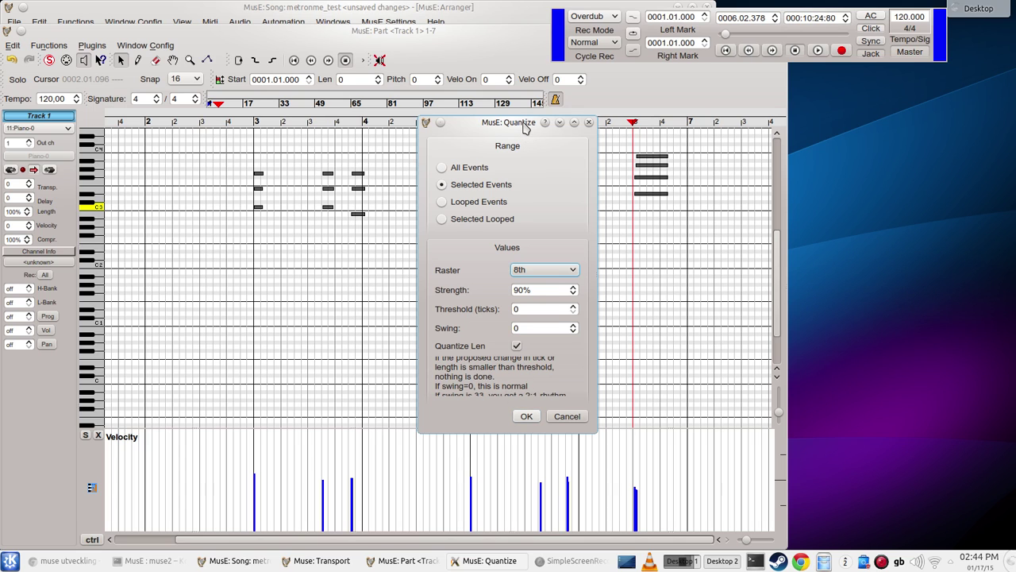
drag(524, 129, 848, 171)
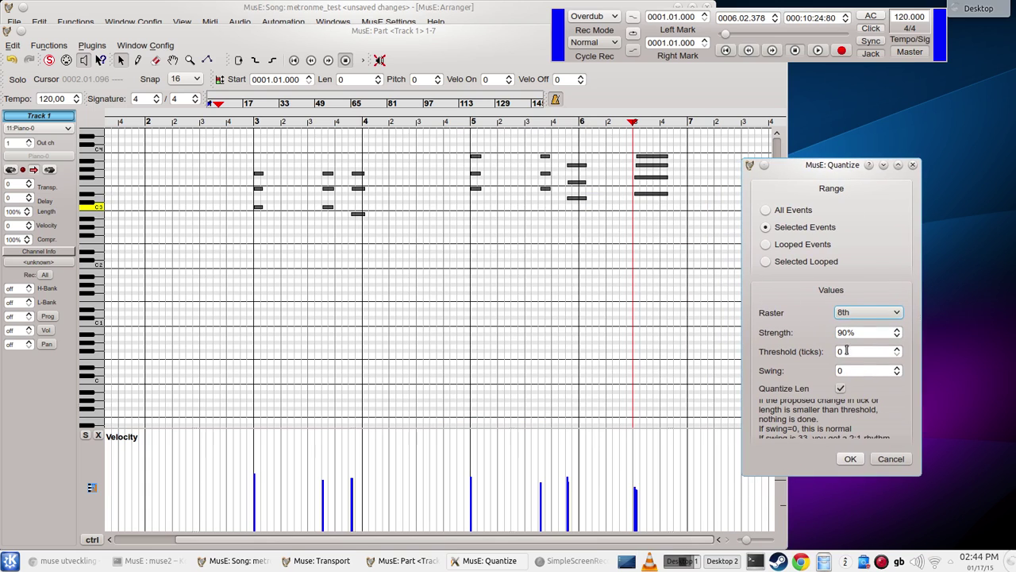
Apply the 8th-note quantize, play the notes from bar 2, and lower the piano roll to show the arranger.
click(850, 459)
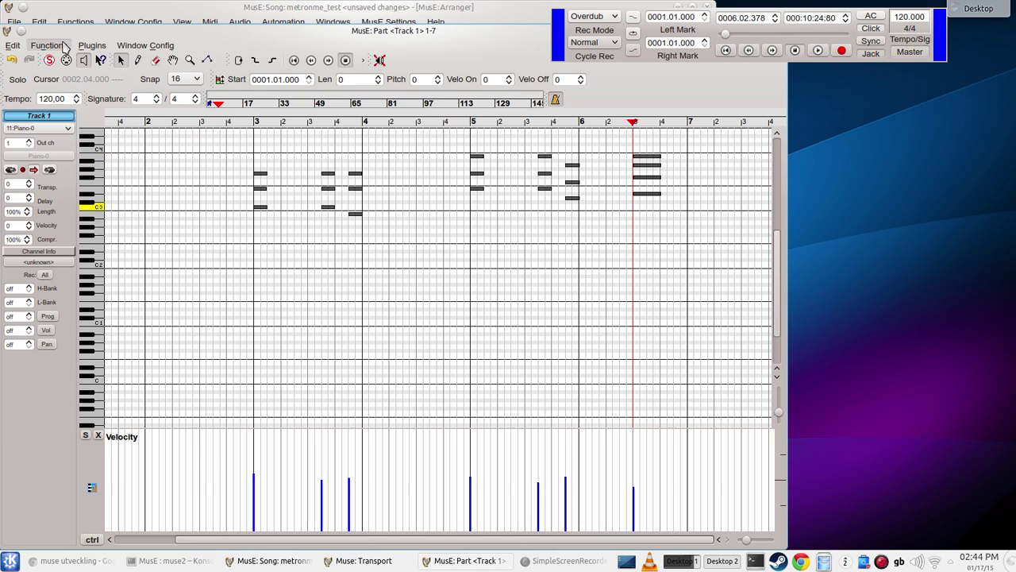
click(200, 121)
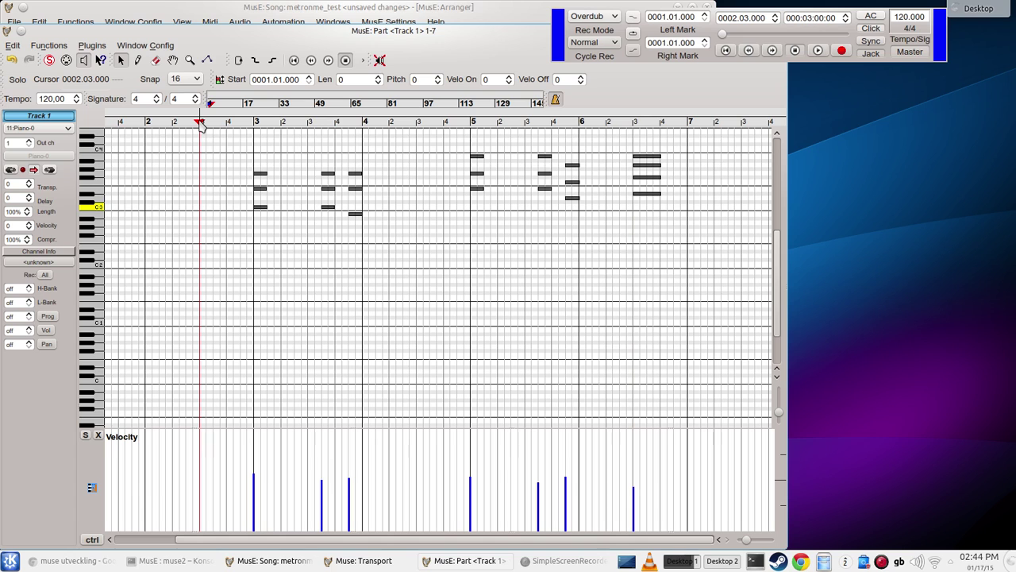
key(space)
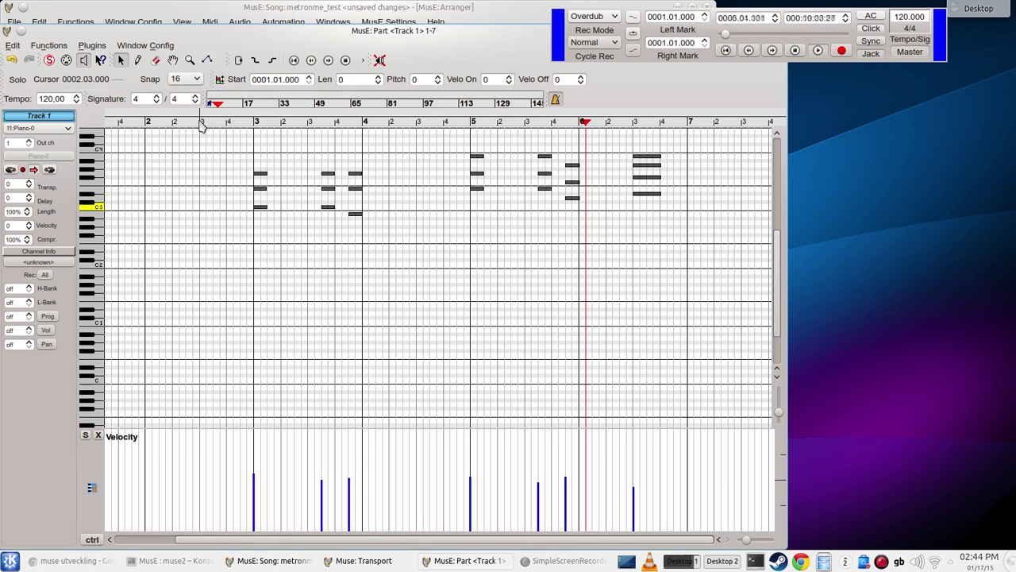
key(space)
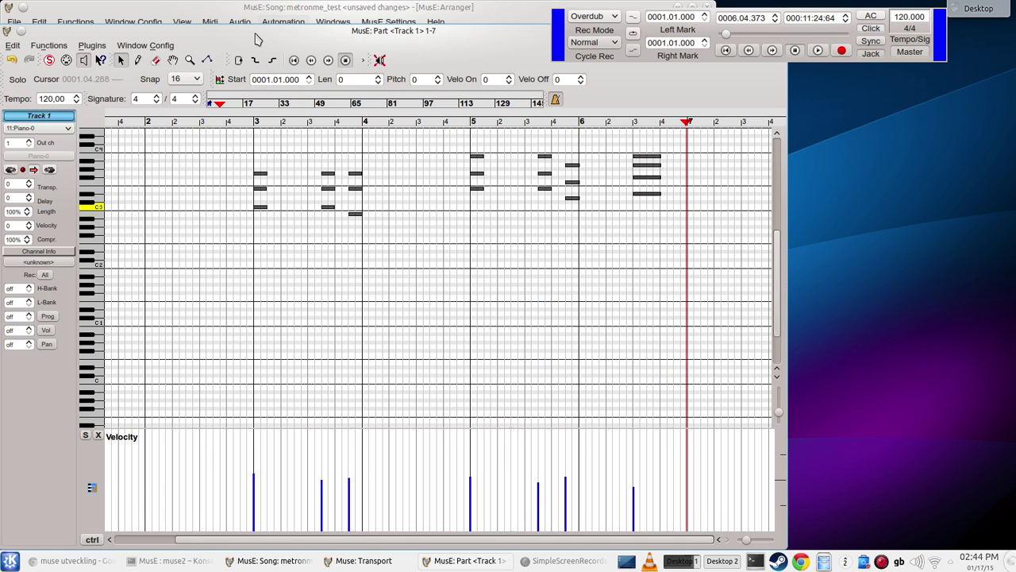
drag(258, 30, 246, 140)
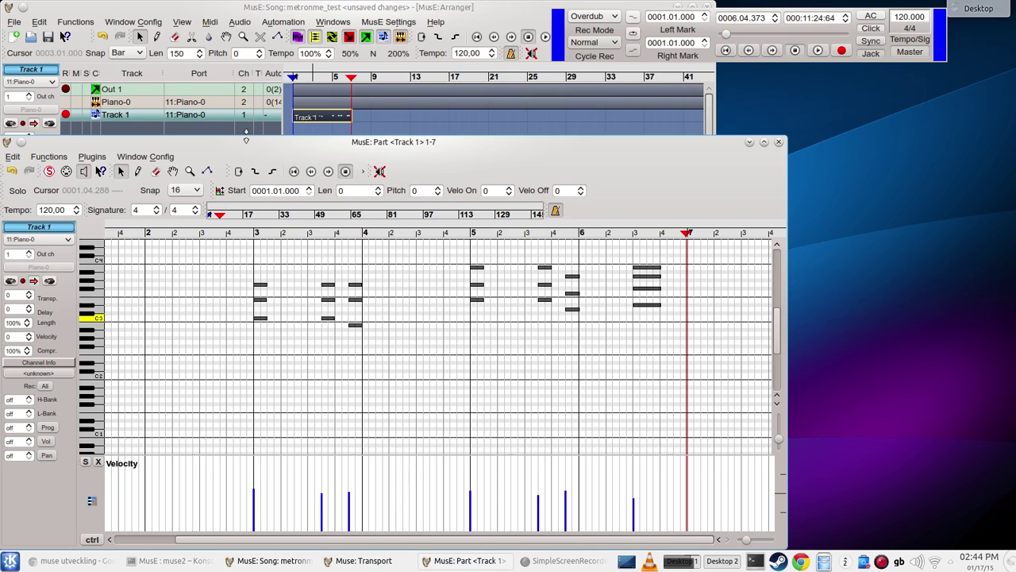